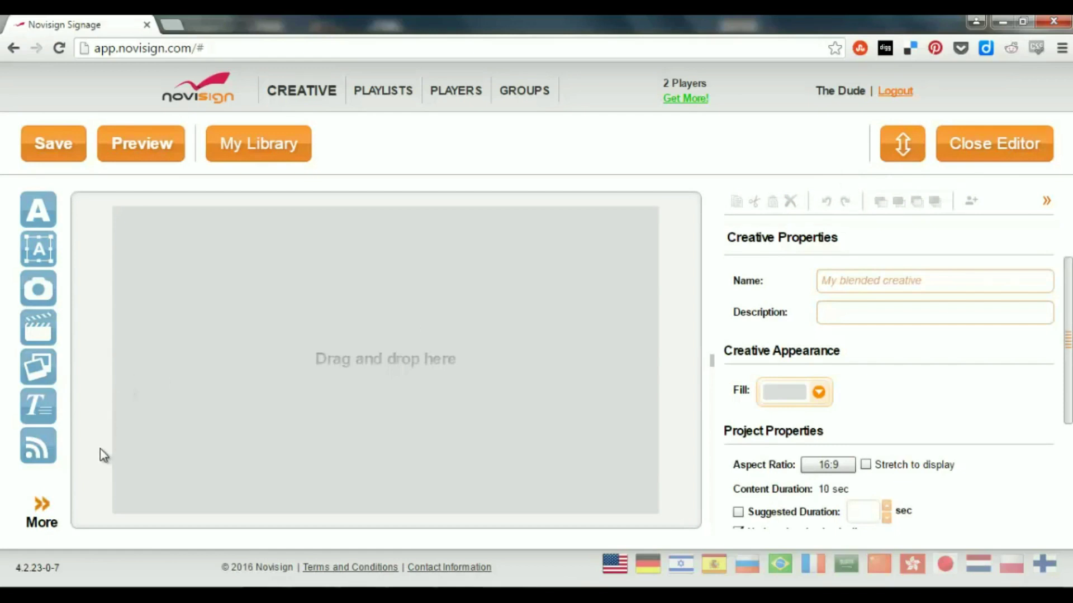
# Expand the widget toolbar with More so every widget icon is shown.
pyautogui.click(48, 506)
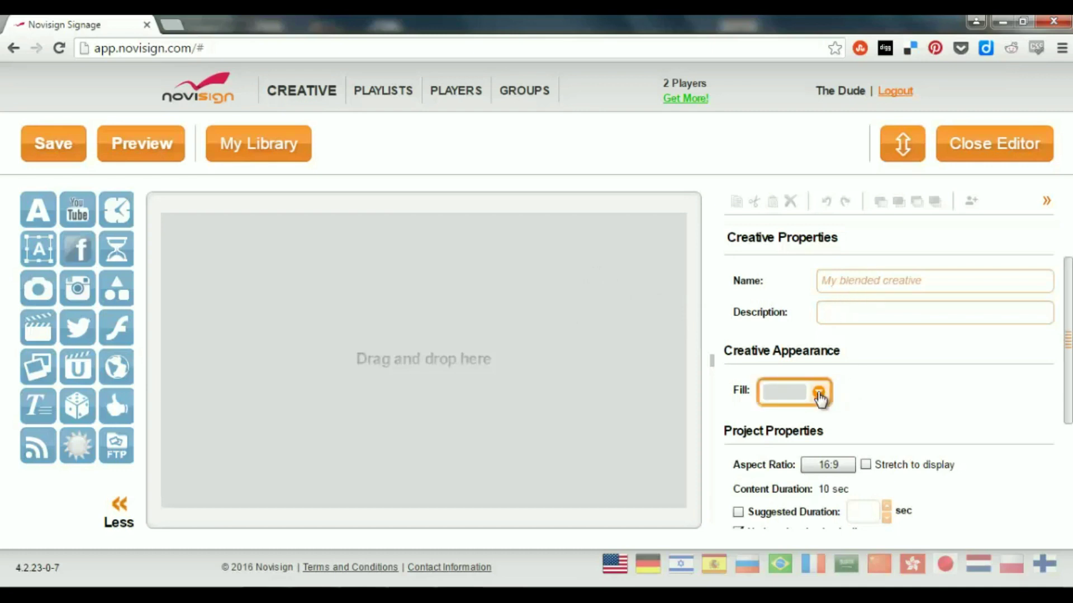
# Fill the creative background pale yellow and leave the aspect ratio at 16:9.
pyautogui.click(817, 394)
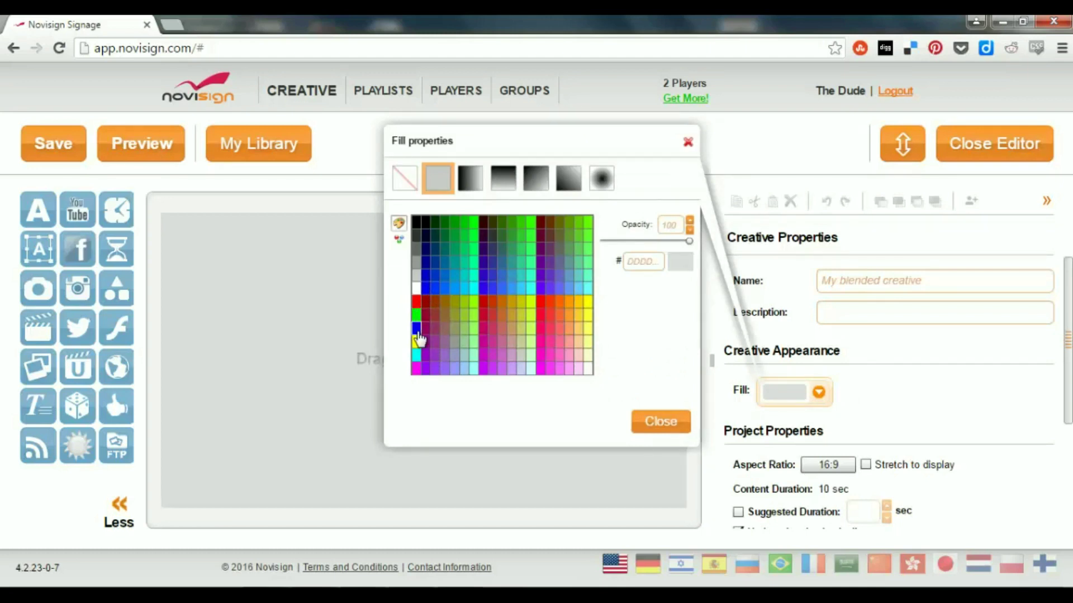
pyautogui.click(587, 356)
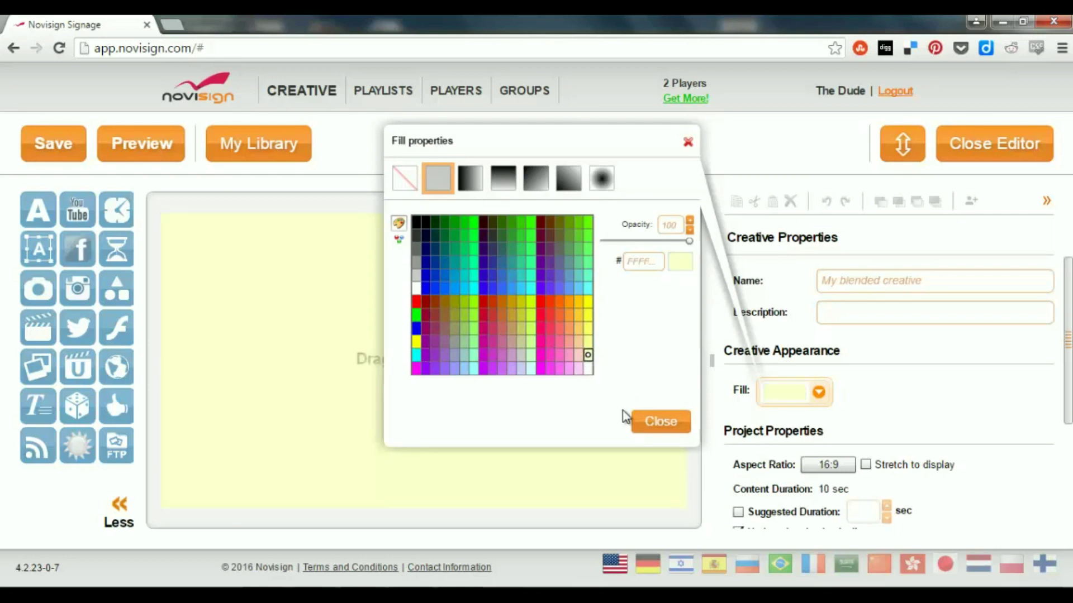
pyautogui.click(639, 422)
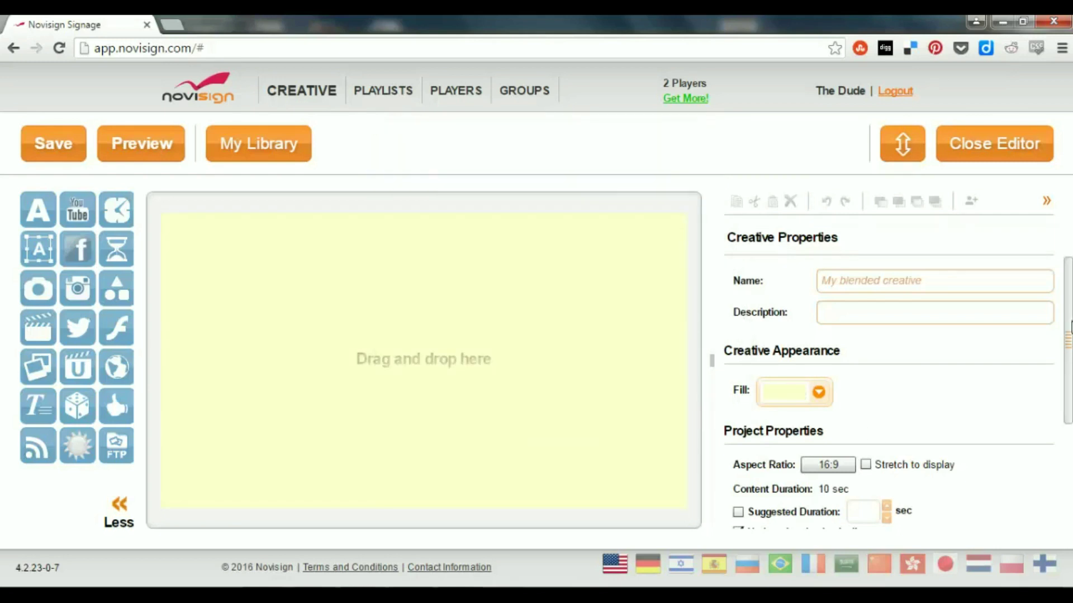
pyautogui.scroll(-3, 1069, 328)
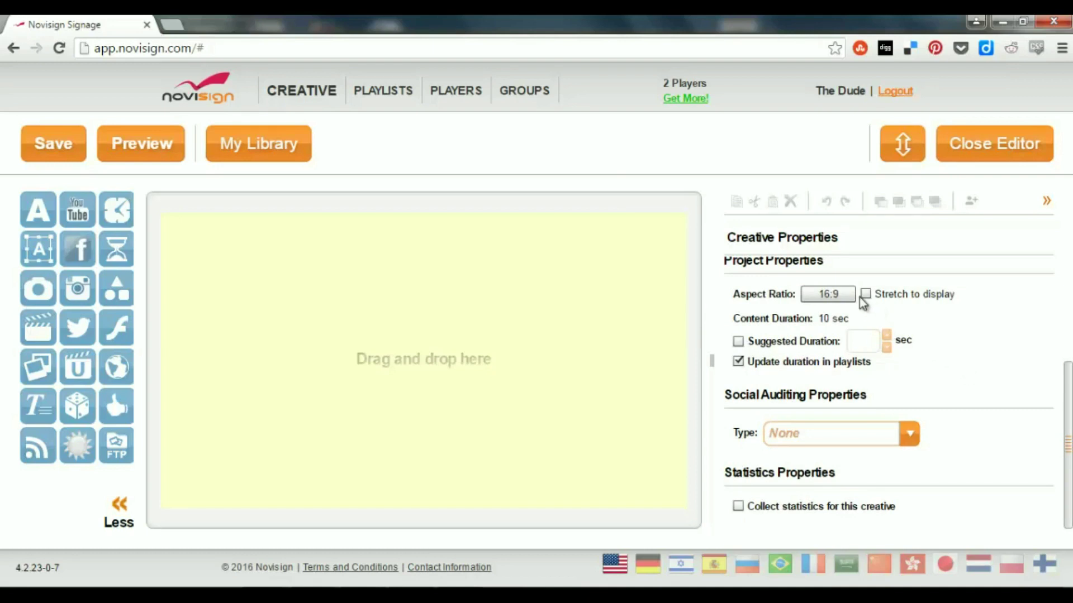
pyautogui.click(829, 301)
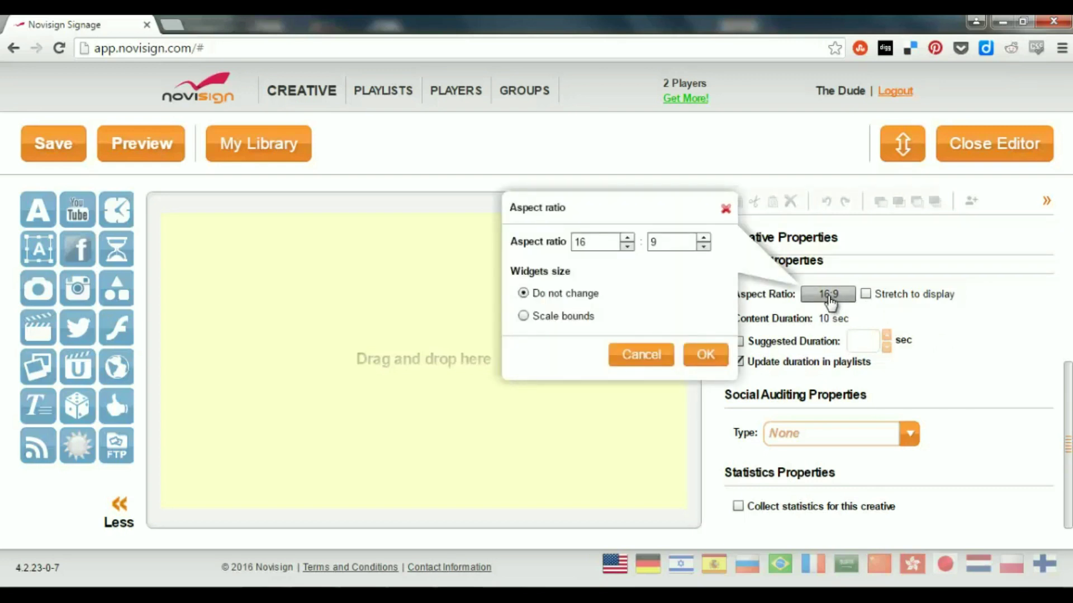
pyautogui.click(693, 478)
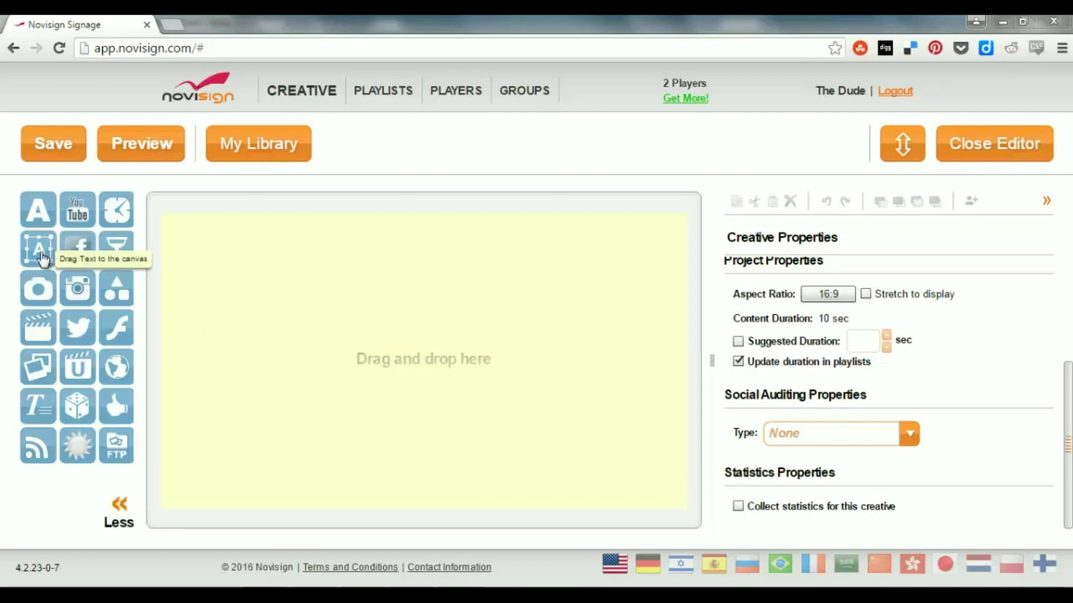
# Place a label near the canvas top-left reading 'This is a label widget'.
pyautogui.moveTo(39, 224); pyautogui.dragTo(75, 223)
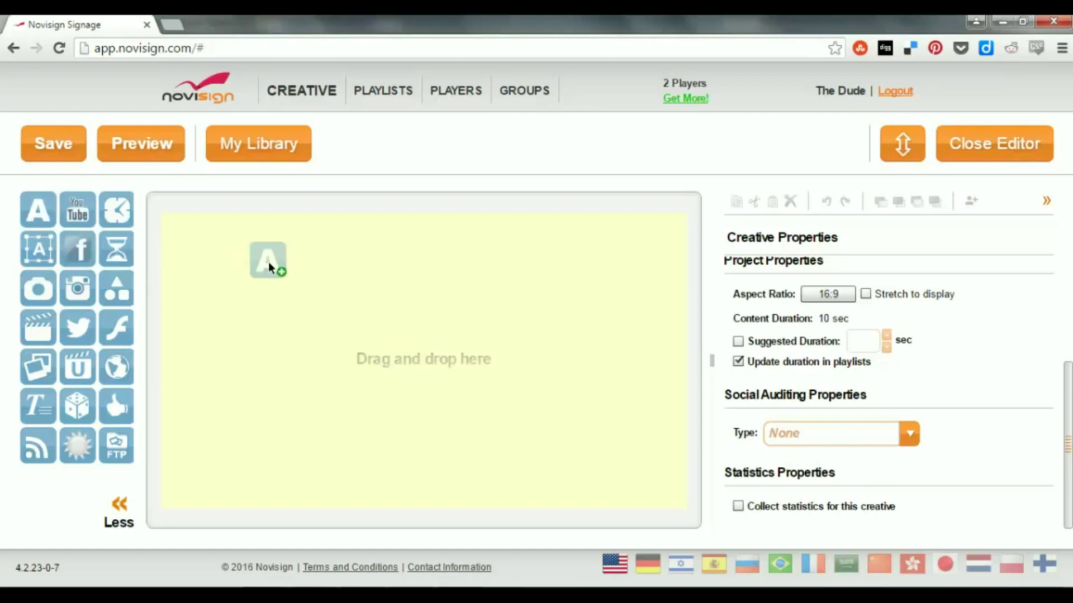
pyautogui.moveTo(269, 262); pyautogui.dragTo(276, 262)
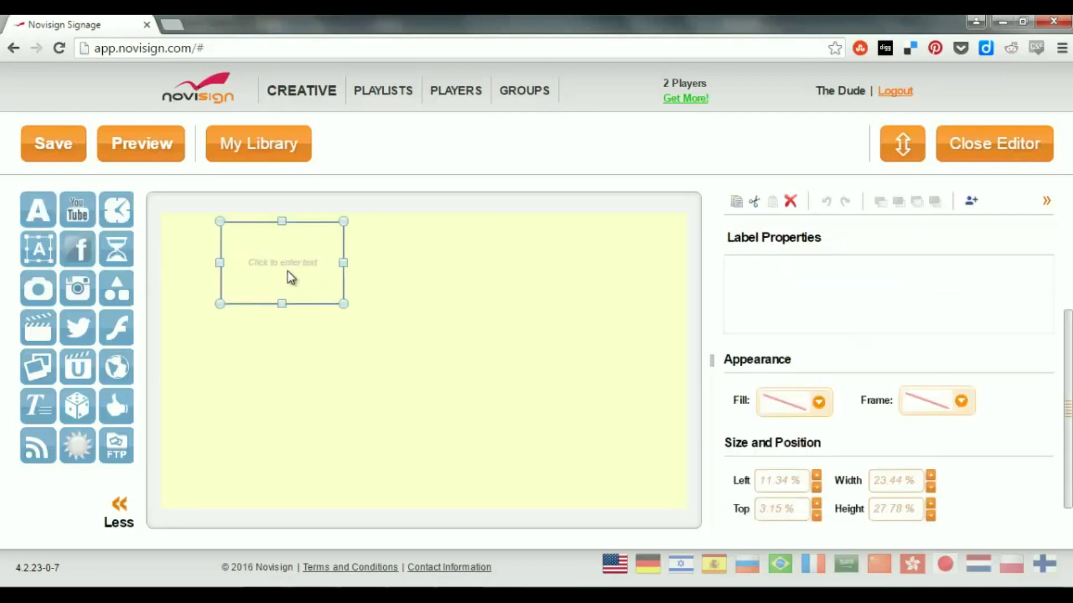
pyautogui.click(288, 272)
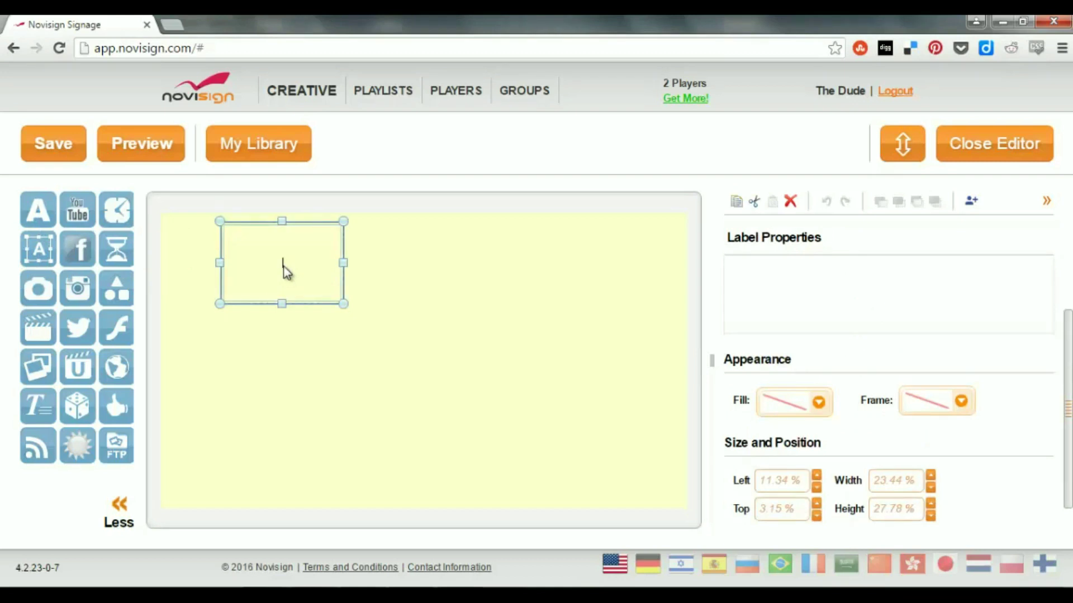
pyautogui.write('This is a label widget')
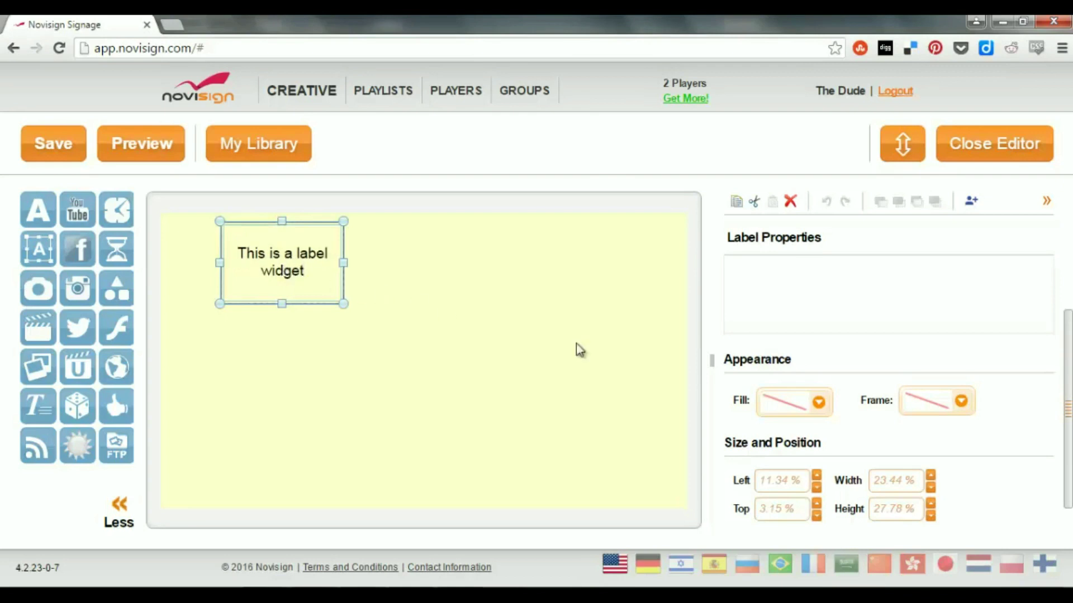
# Make the label text bold red on a yellow fill, widened to one line.
pyautogui.click(986, 255)
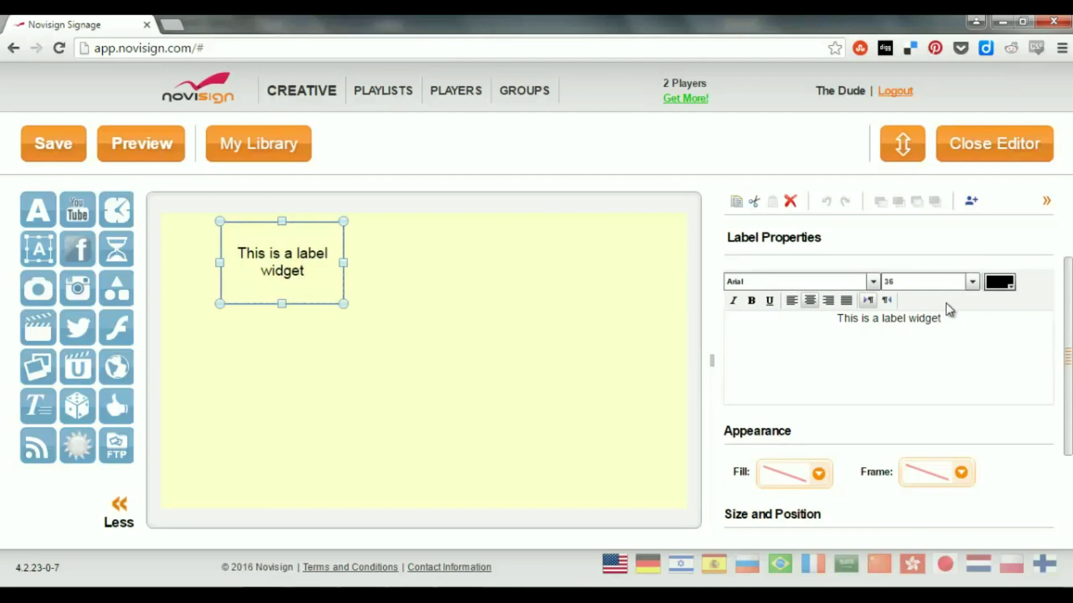
pyautogui.click(1010, 288)
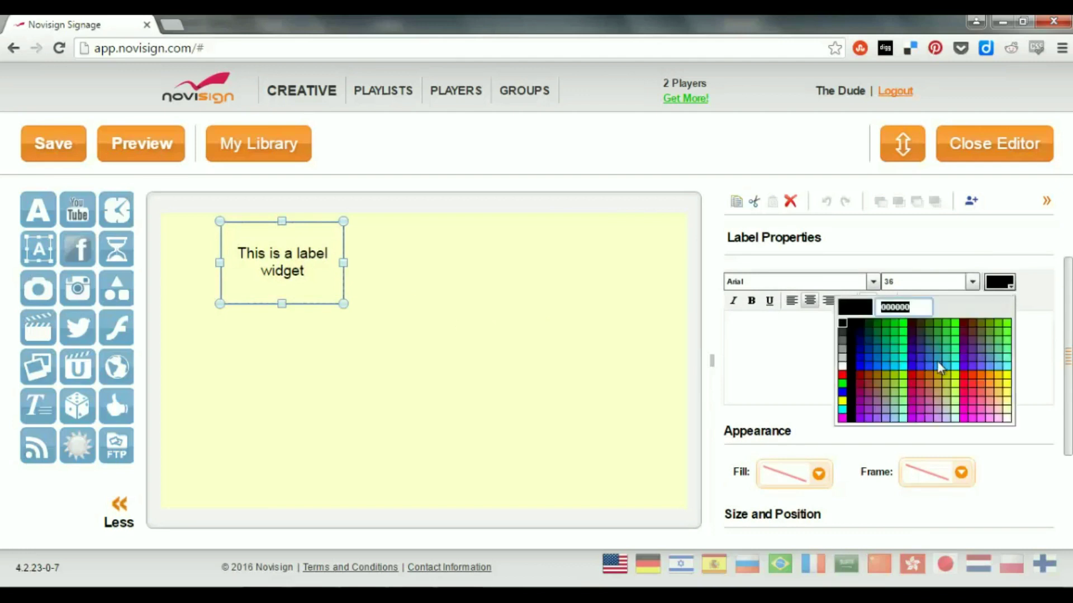
pyautogui.click(841, 376)
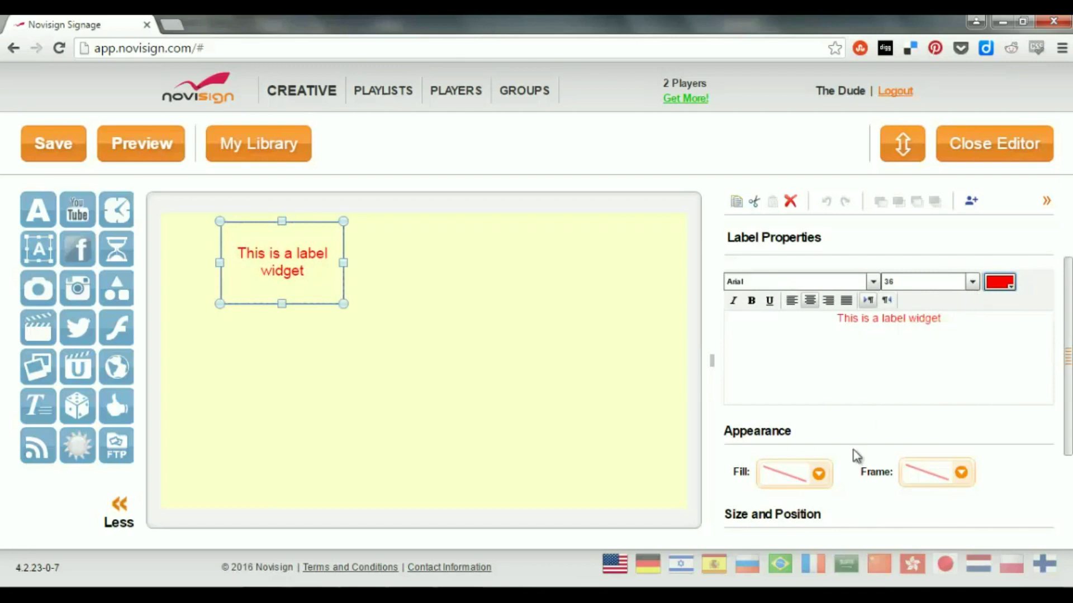
pyautogui.click(818, 474)
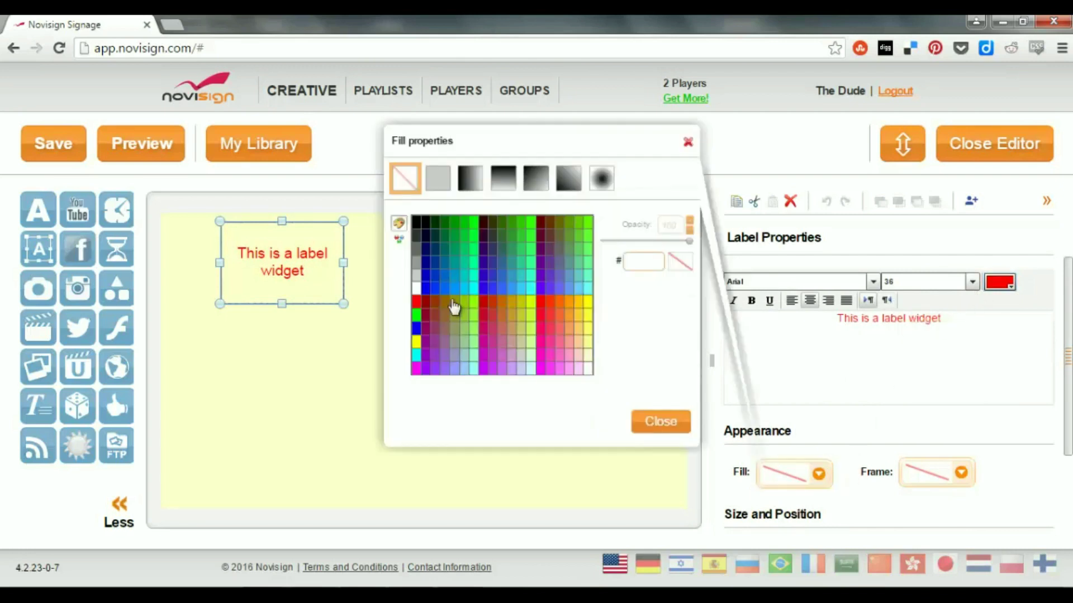
pyautogui.click(417, 344)
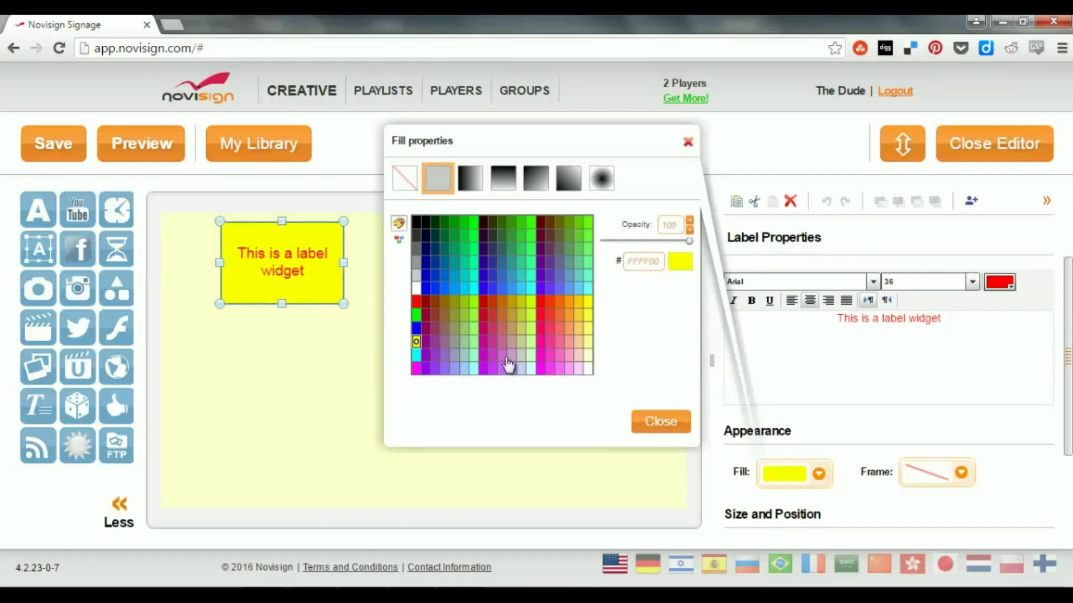
pyautogui.click(678, 426)
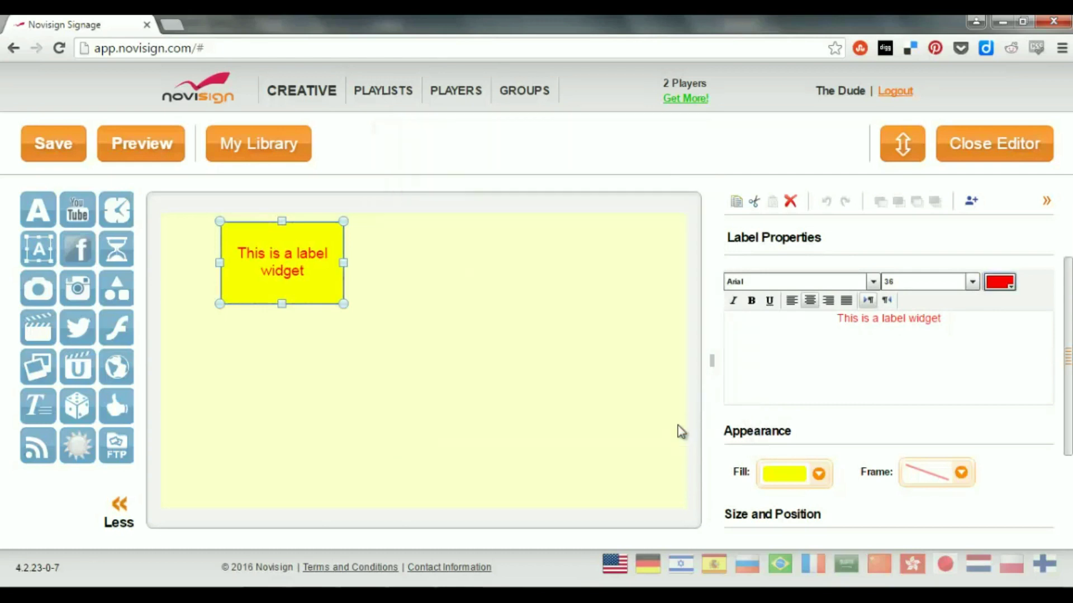
pyautogui.click(752, 301)
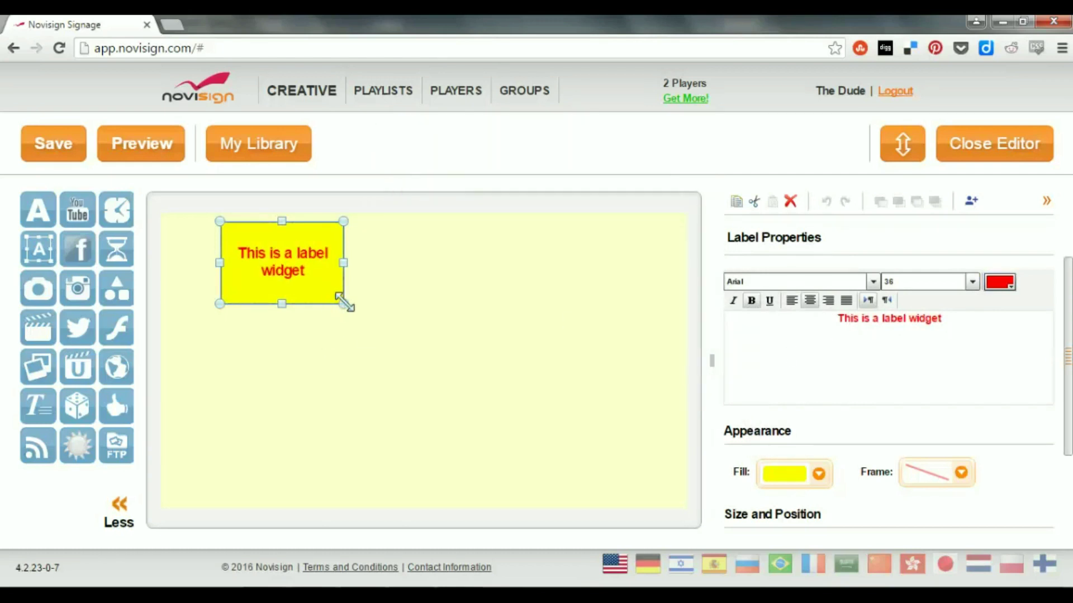
pyautogui.moveTo(345, 304); pyautogui.dragTo(296, 257)
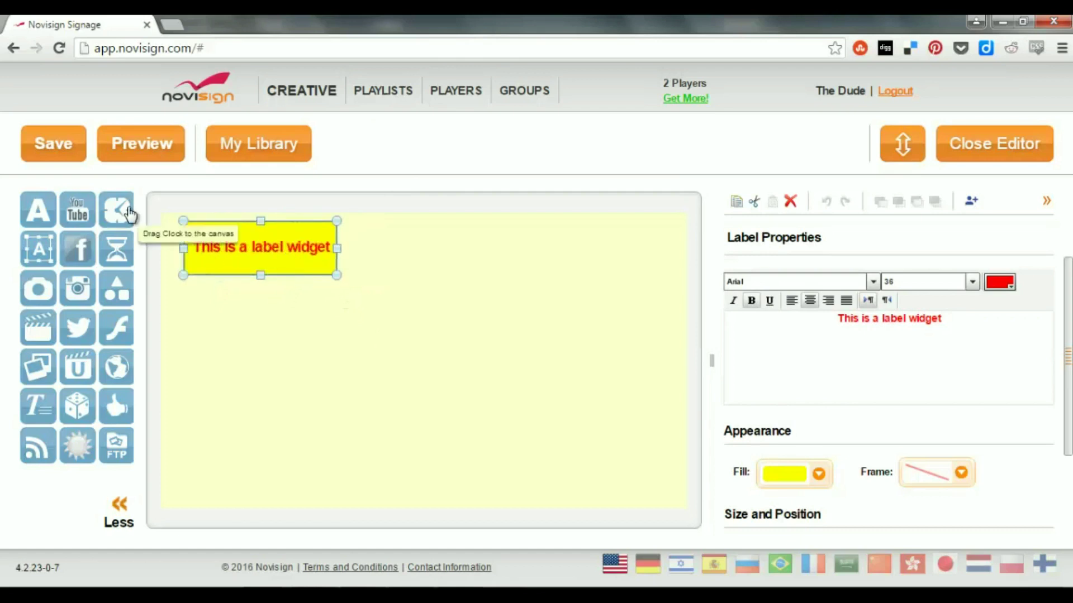
# Place a clock right of the label and set its time format to HH:mm:ss.
pyautogui.moveTo(129, 214); pyautogui.dragTo(355, 254)
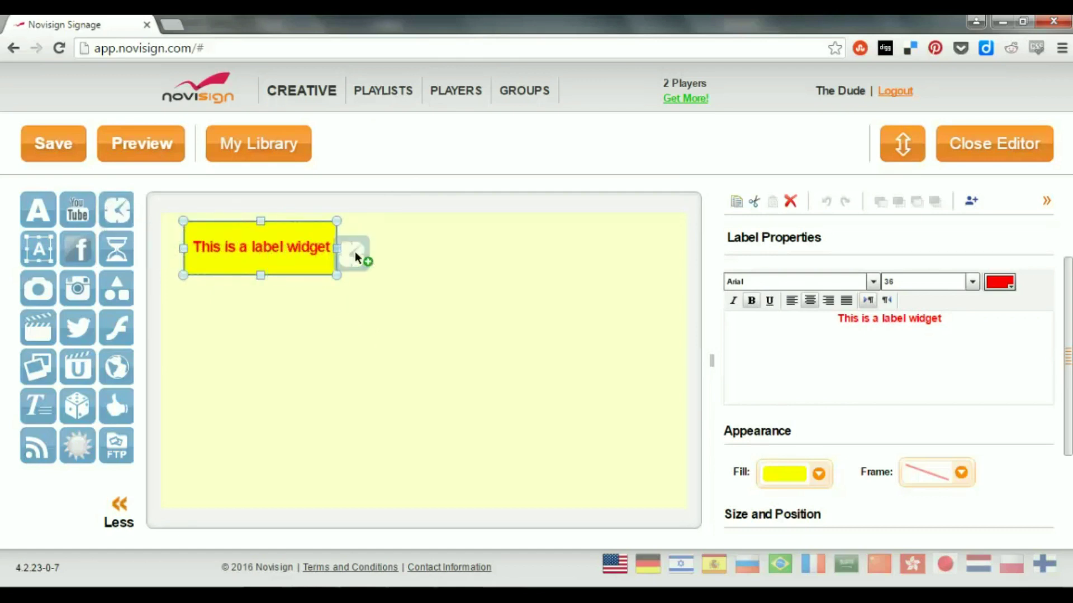
pyautogui.moveTo(417, 243); pyautogui.dragTo(509, 250)
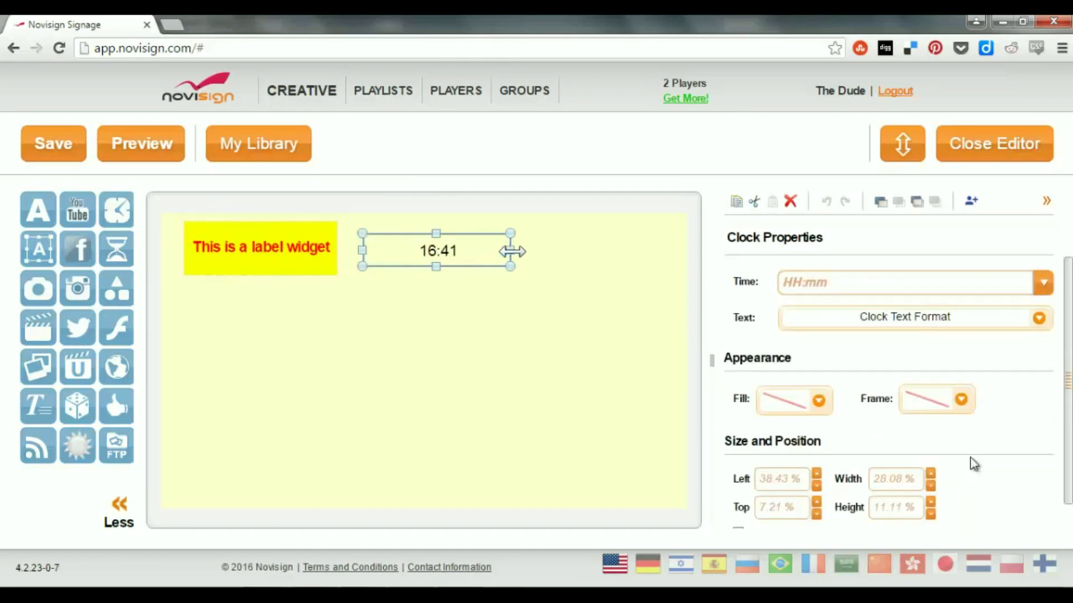
pyautogui.click(1043, 283)
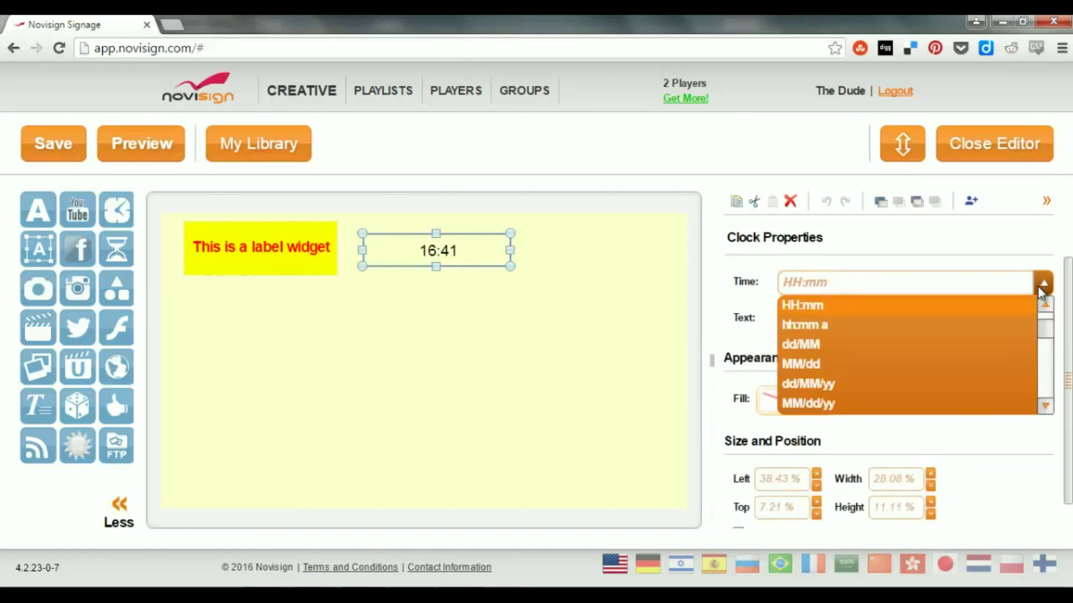
pyautogui.scroll(1, 1046, 330)
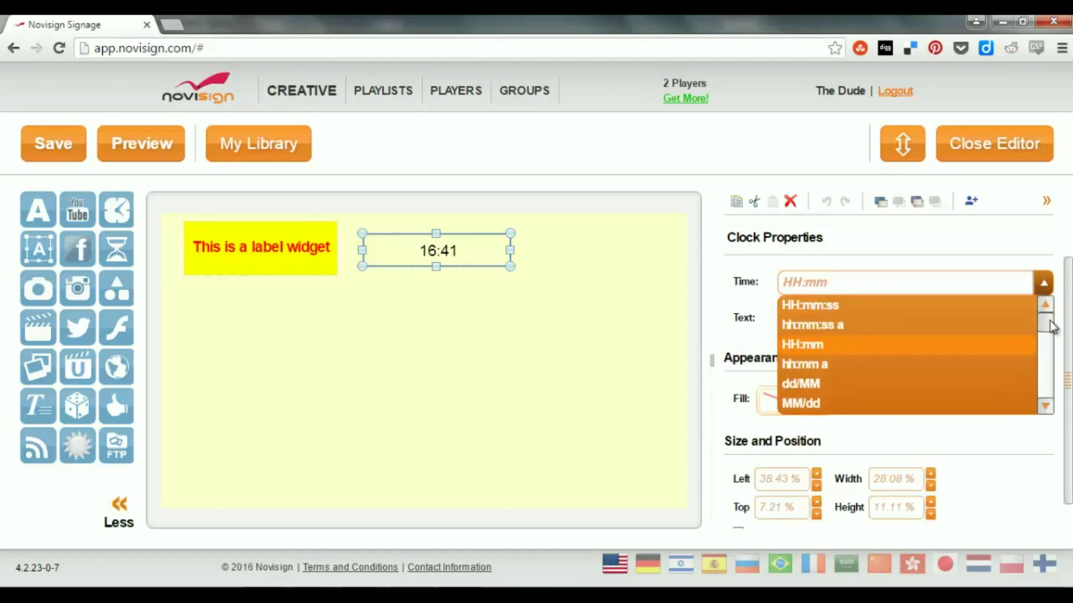
pyautogui.click(1006, 306)
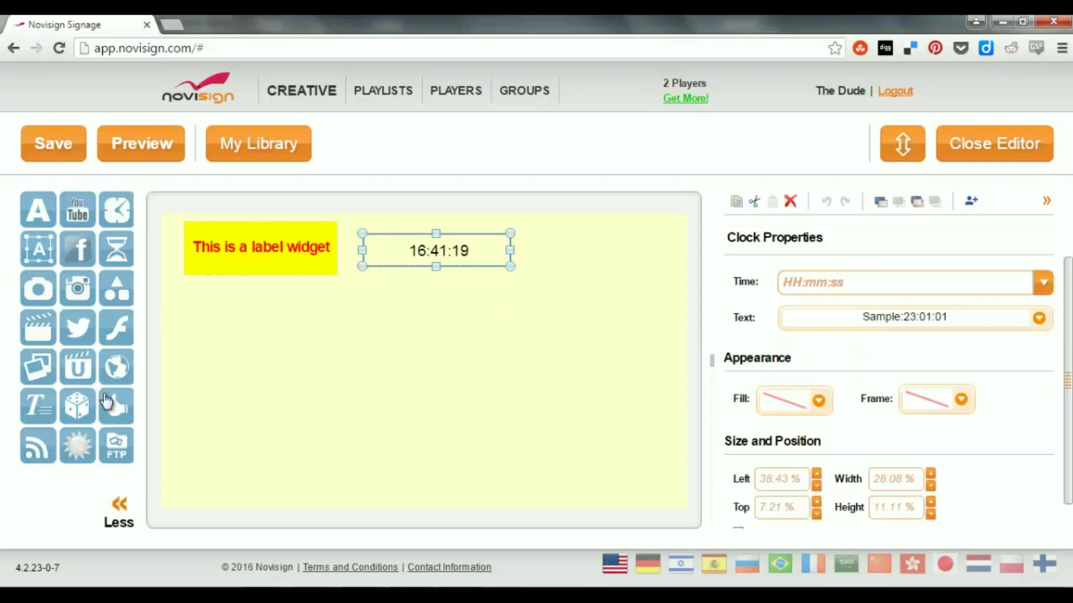
# Place a weather widget right of the clock and replace its New York location with 'los angeles'.
pyautogui.moveTo(89, 444); pyautogui.dragTo(528, 330)
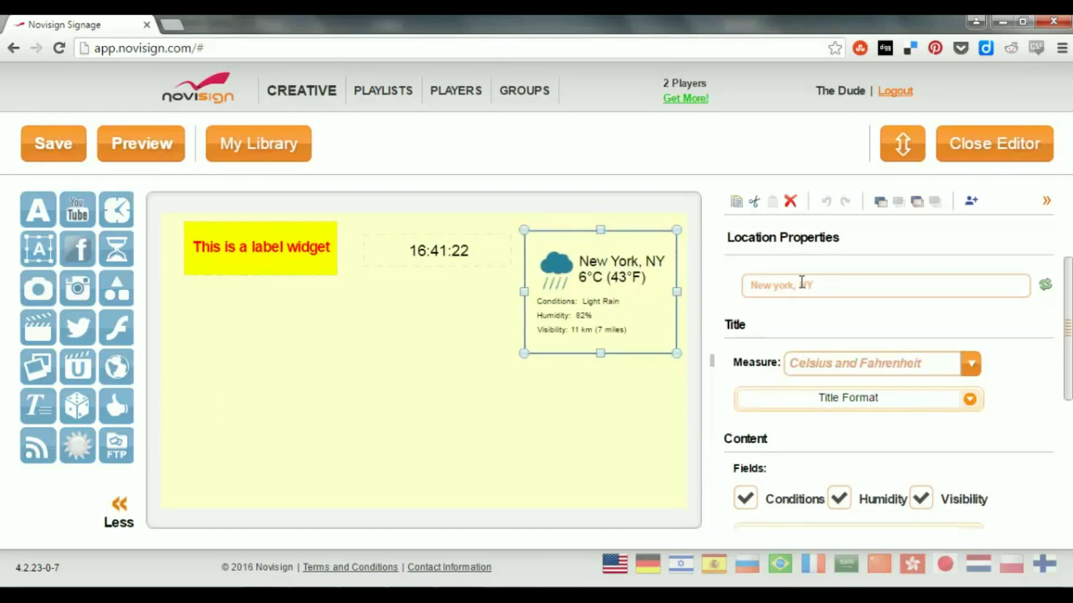
pyautogui.click(819, 285)
pyautogui.moveTo(825, 282); pyautogui.dragTo(737, 283)
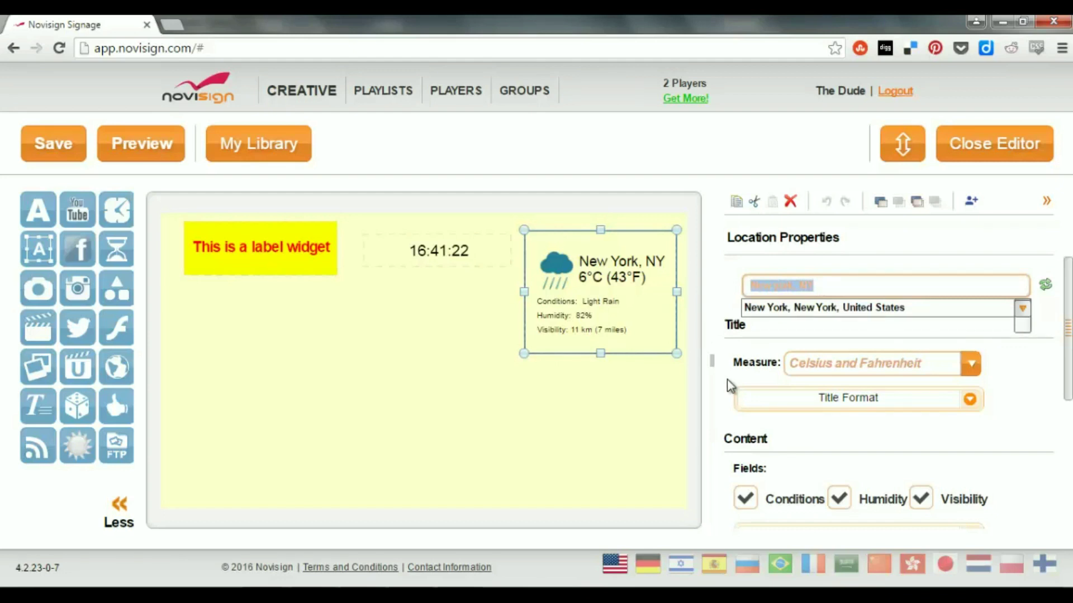
pyautogui.write('los angele')
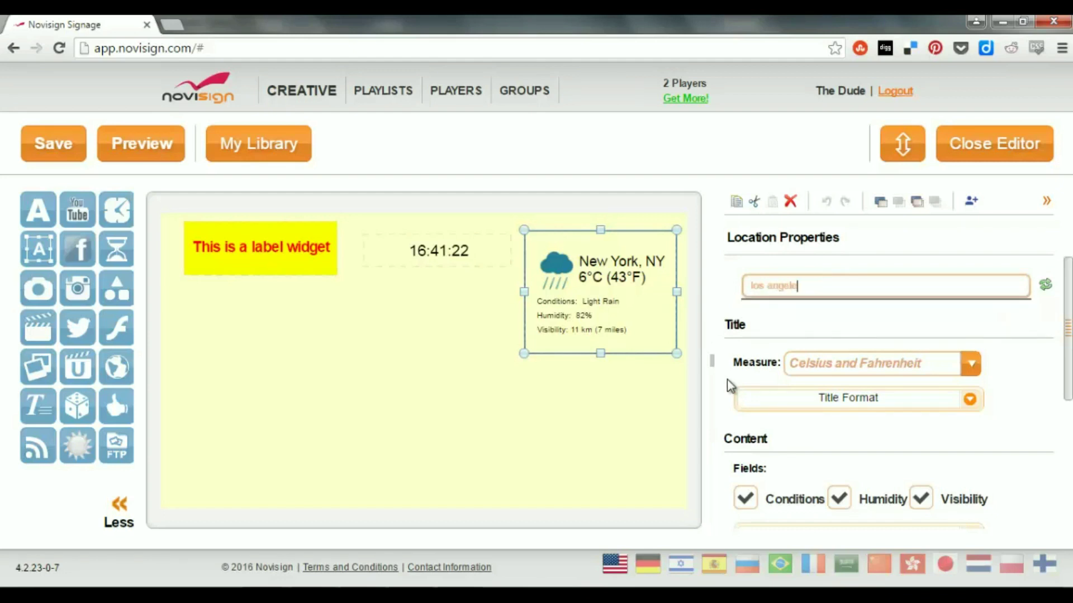
pyautogui.write('s')
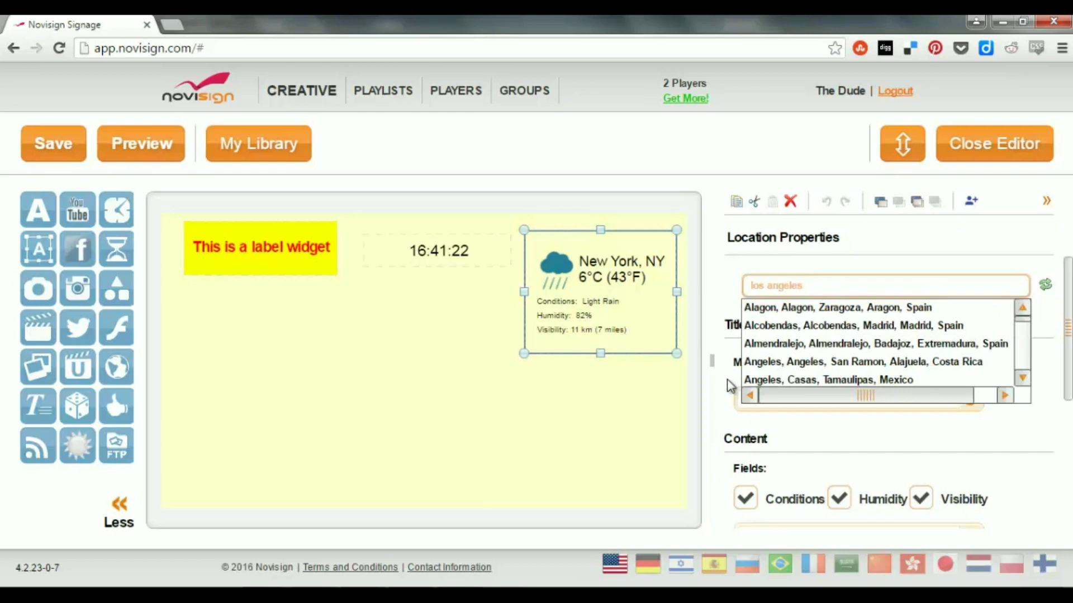
# Choose 'Los Angeles, California, United States' from the location suggestions.
pyautogui.press('Down')
pyautogui.press('Down')
pyautogui.press('Down')
pyautogui.press('Down')
pyautogui.press('Down')
pyautogui.press('Down')
pyautogui.press('Down')
pyautogui.press('Down')
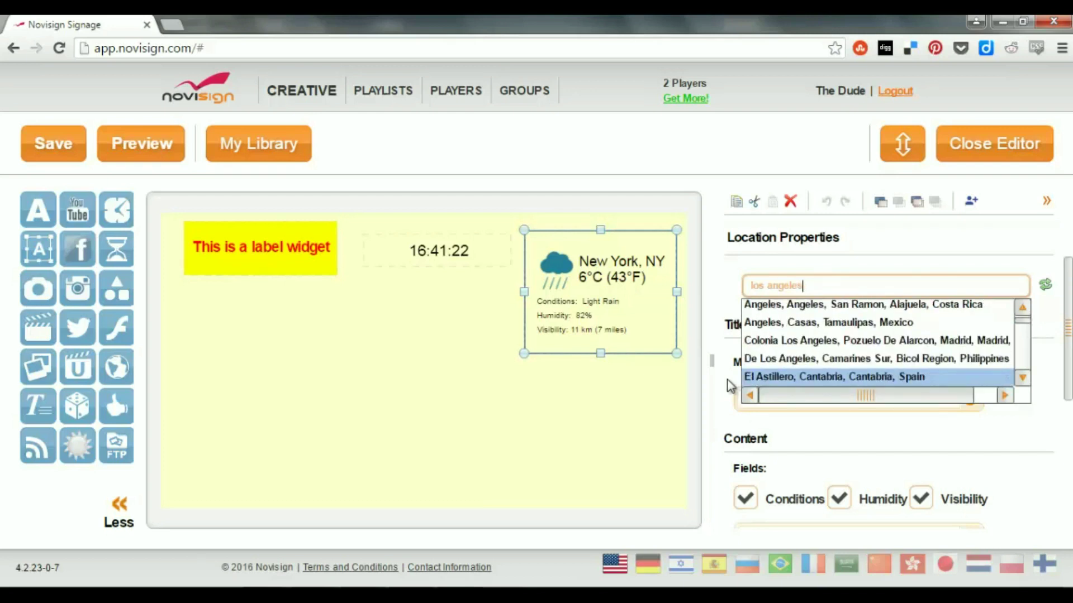
pyautogui.press('Down')
pyautogui.press('Down')
pyautogui.press('Down')
pyautogui.press('Down')
pyautogui.press('Down')
pyautogui.press('Down')
pyautogui.press('Down')
pyautogui.press('Down')
pyautogui.press('Down')
pyautogui.press('Down')
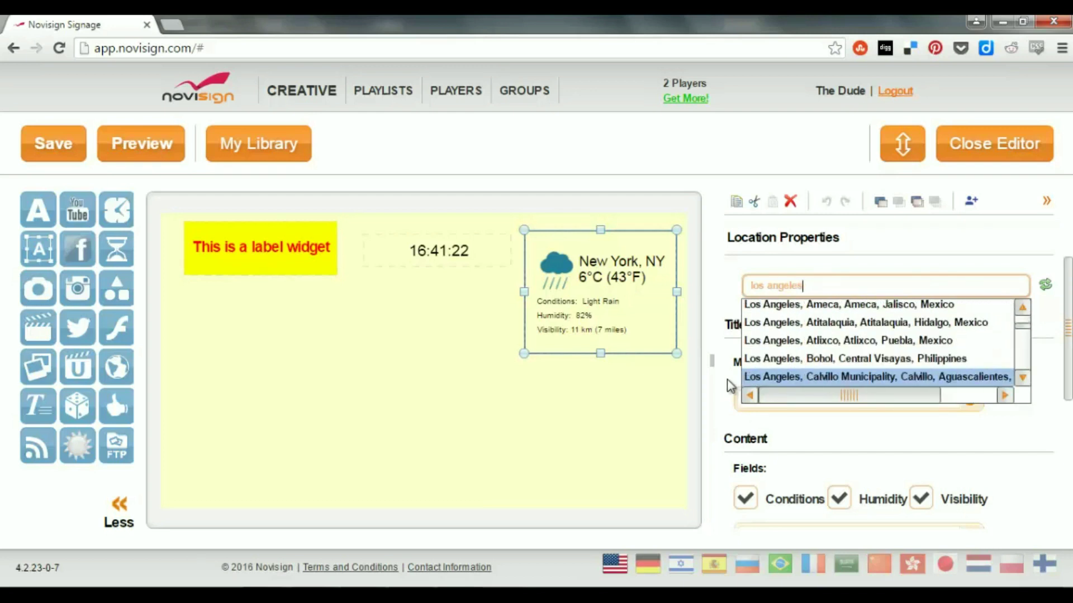
pyautogui.press('Down')
pyautogui.press('Down')
pyautogui.press('Down')
pyautogui.press('Down')
pyautogui.press('Down')
pyautogui.press('Down')
pyautogui.press('Down')
pyautogui.press('Down')
pyautogui.press('Down')
pyautogui.press('Down')
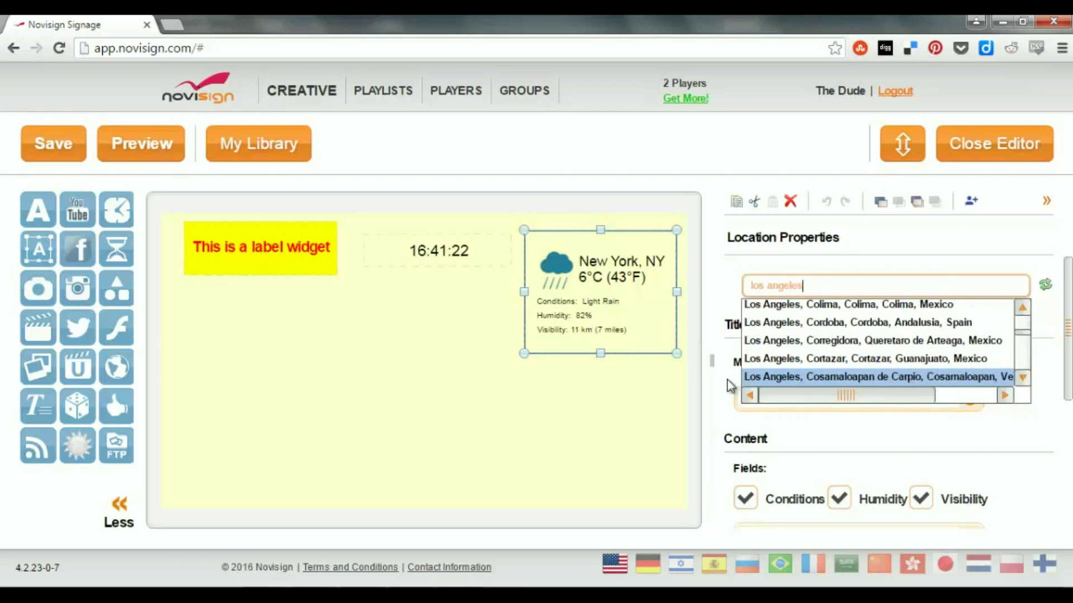
pyautogui.press('Up')
pyautogui.press('Up')
pyautogui.press('Up')
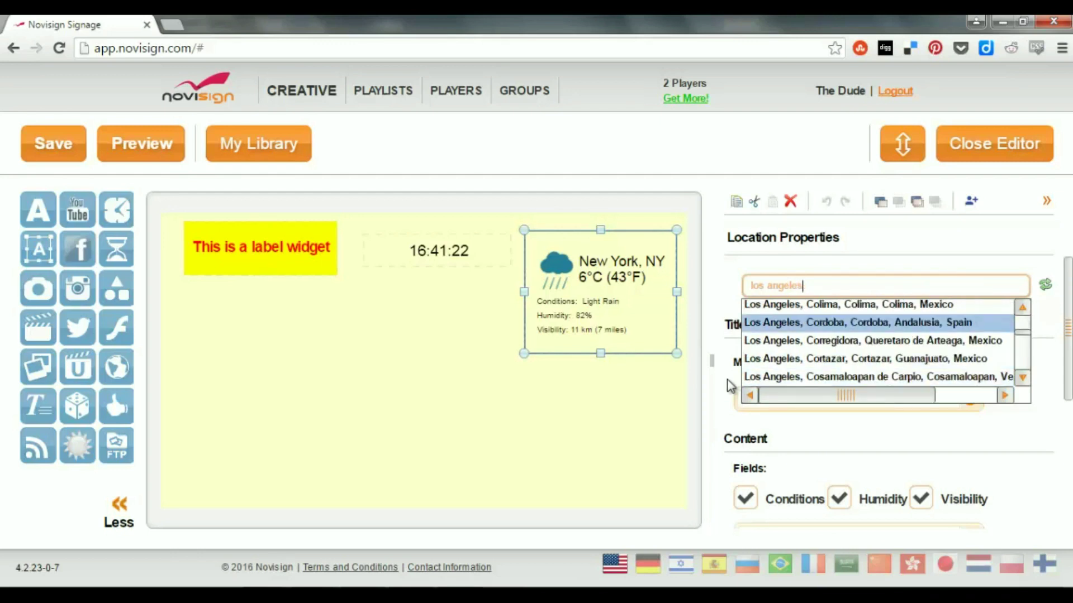
pyautogui.press('Up')
pyautogui.press('Up')
pyautogui.press('Up')
pyautogui.press('Up')
pyautogui.press('Up')
pyautogui.press('Up')
pyautogui.press('Up')
pyautogui.press('Up')
pyautogui.press('Down')
pyautogui.press('Down')
pyautogui.press('Down')
pyautogui.press('Down')
pyautogui.press('Down')
pyautogui.press('Down')
pyautogui.press('Down')
pyautogui.press('Down')
pyautogui.press('Down')
pyautogui.press('Down')
pyautogui.press('Down')
pyautogui.press('Down')
pyautogui.press('Down')
pyautogui.press('Down')
pyautogui.press('Down')
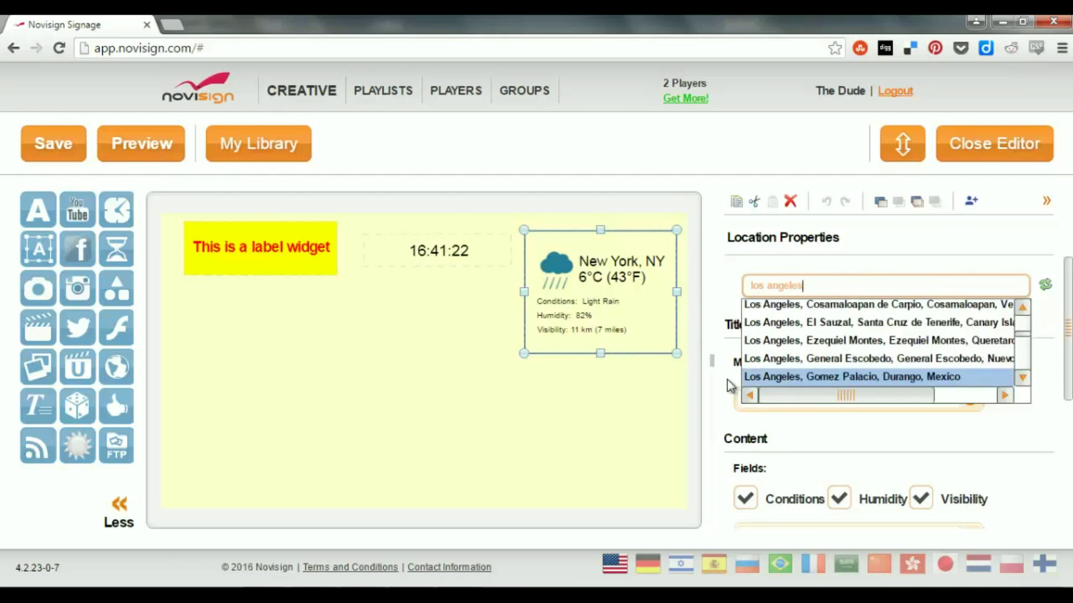
pyautogui.press('Down')
pyautogui.press('Down')
pyautogui.press('Down')
pyautogui.press('Down')
pyautogui.press('Down')
pyautogui.press('Down')
pyautogui.press('Down')
pyautogui.press('Down')
pyautogui.press('Down')
pyautogui.press('Down')
pyautogui.press('Up')
pyautogui.press('Up')
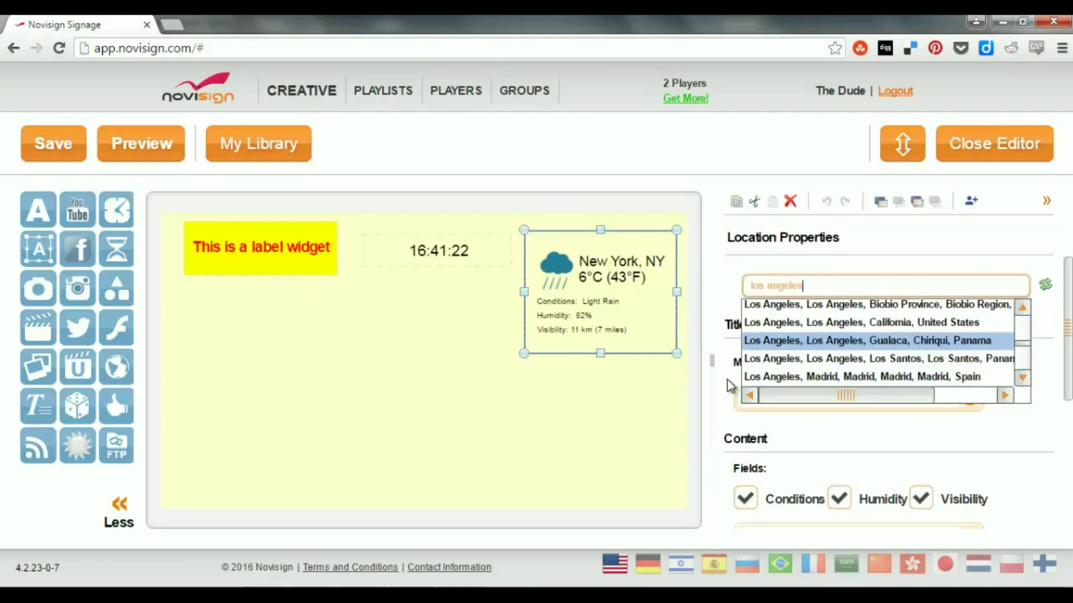
pyautogui.press('Up')
pyautogui.press('Return')
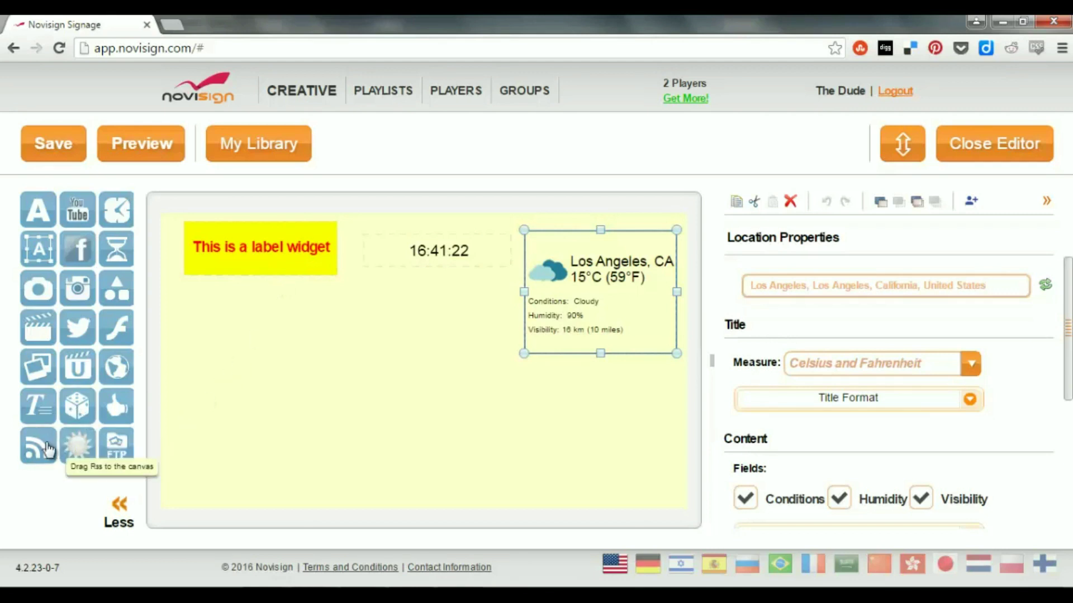
# Add an RSS ticker, stretch it wider, and set its direction to Left.
pyautogui.moveTo(49, 448); pyautogui.dragTo(216, 453)
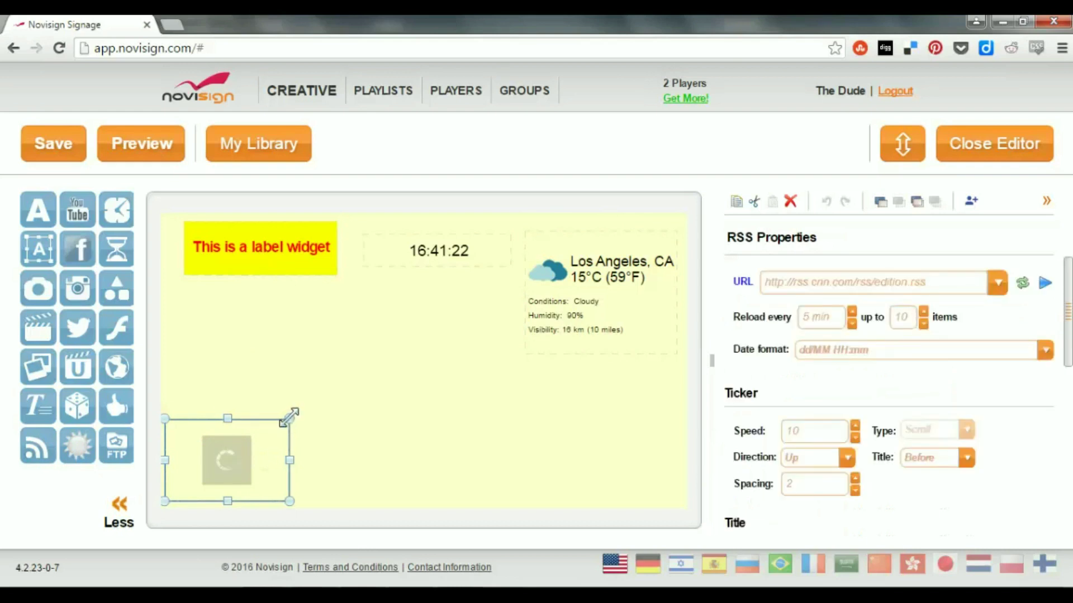
pyautogui.moveTo(288, 418); pyautogui.dragTo(657, 445)
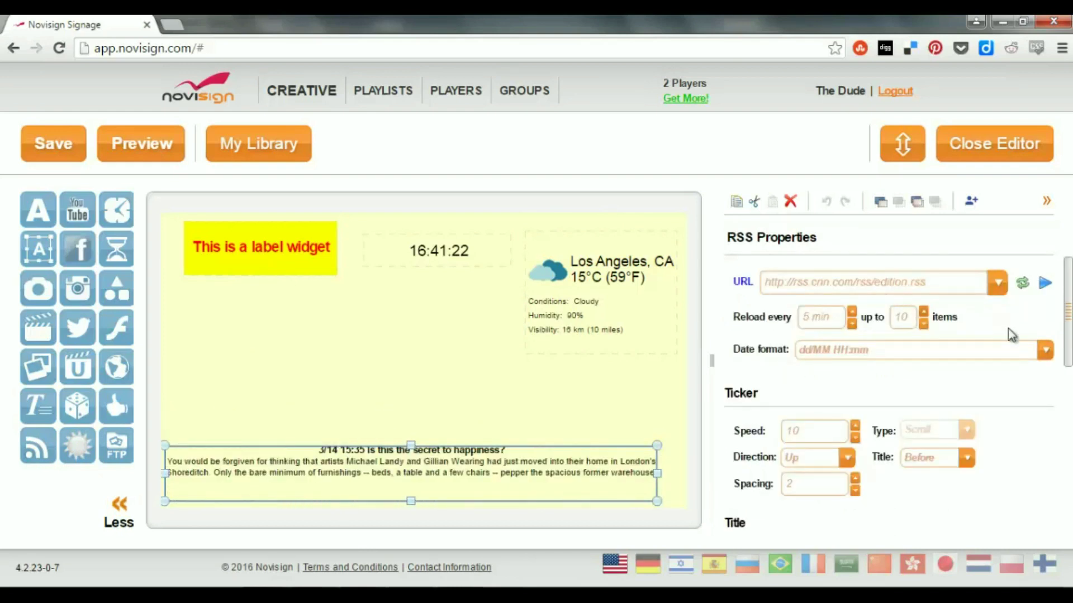
pyautogui.scroll(-3, 825, 324)
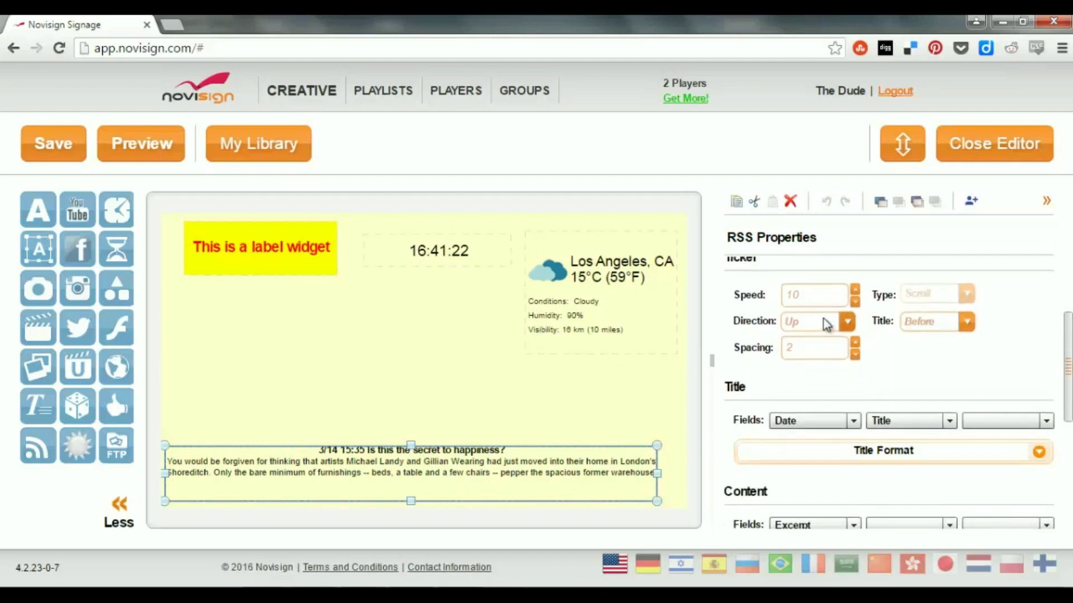
pyautogui.click(848, 323)
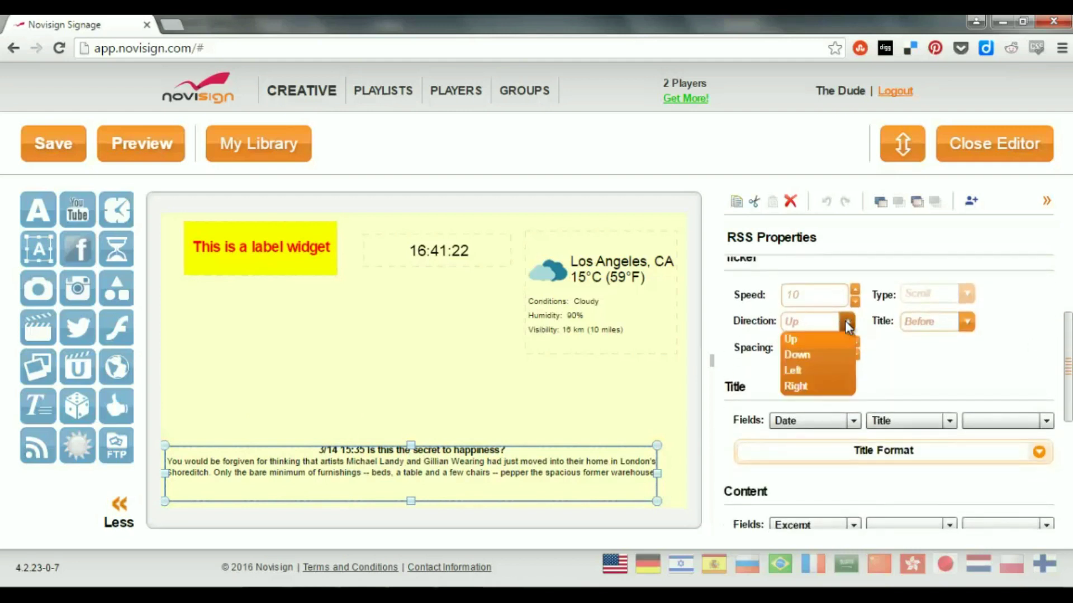
pyautogui.click(813, 370)
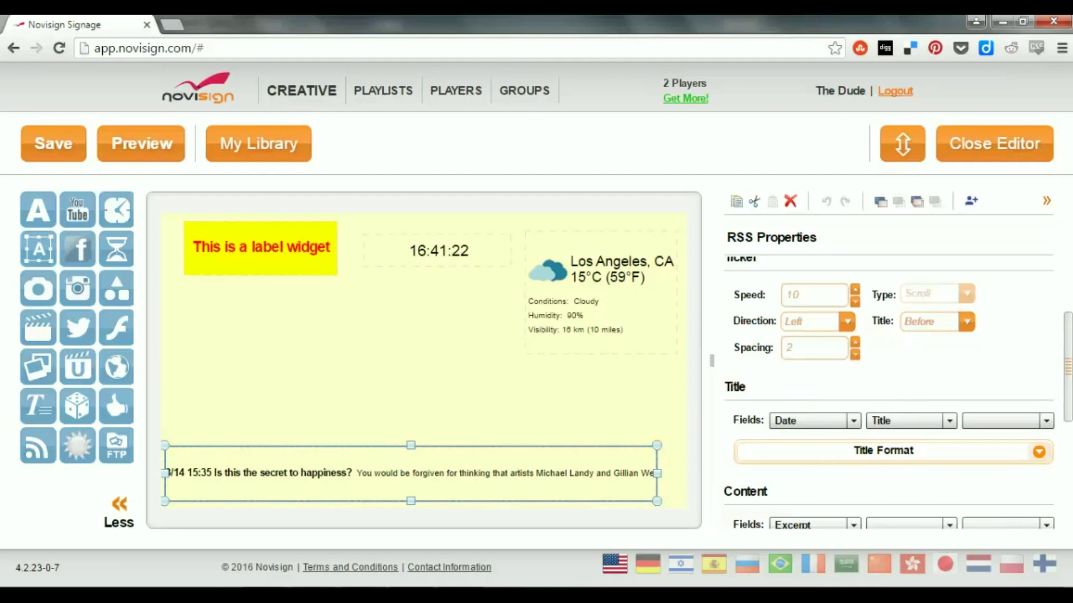
# Position the ticker at left 0, top 80% and width 100%.
pyautogui.moveTo(1064, 391); pyautogui.dragTo(1065, 497)
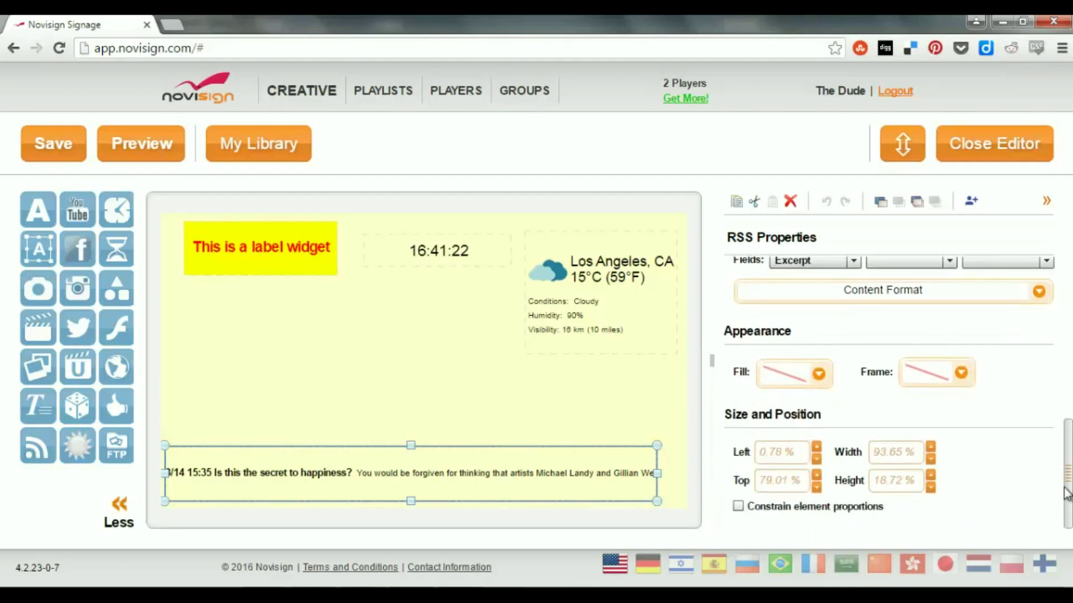
pyautogui.click(776, 450)
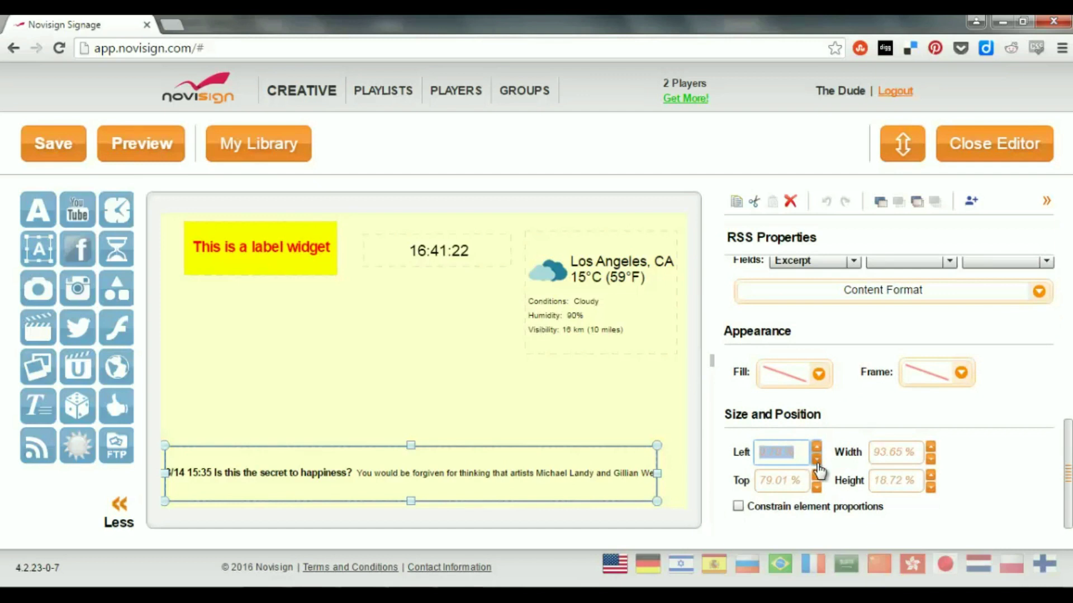
pyautogui.write('80')
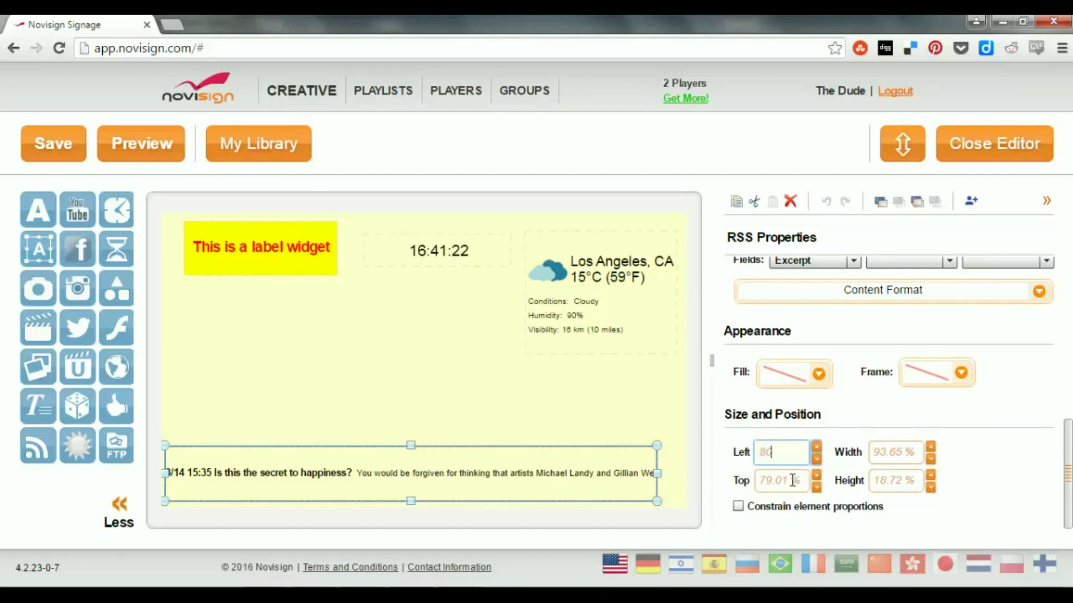
pyautogui.doubleClick(777, 448)
pyautogui.click(775, 451)
pyautogui.click(777, 481)
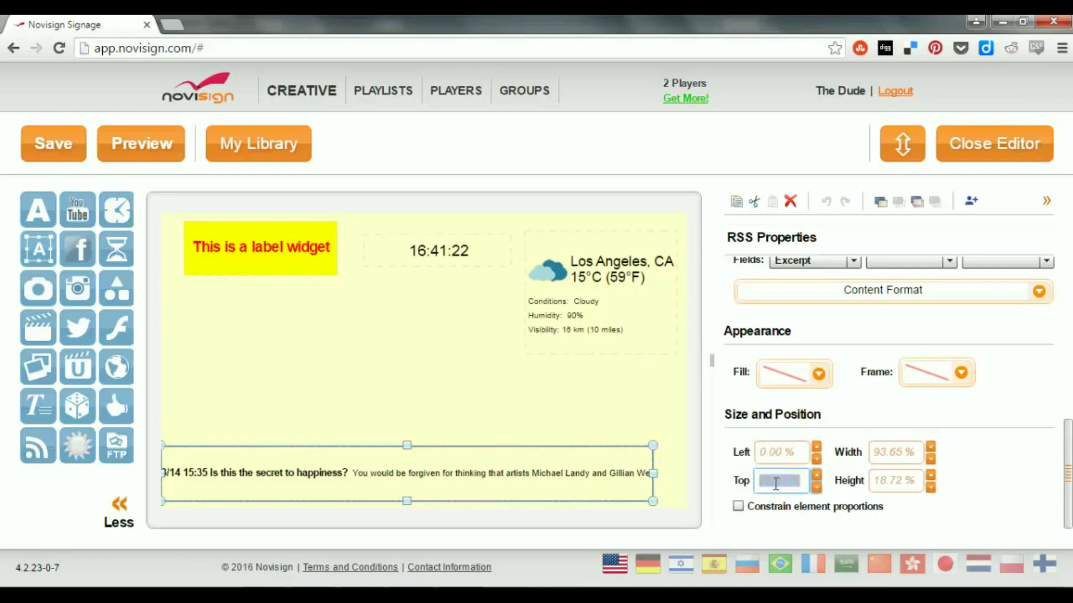
pyautogui.write('80')
pyautogui.press('Return')
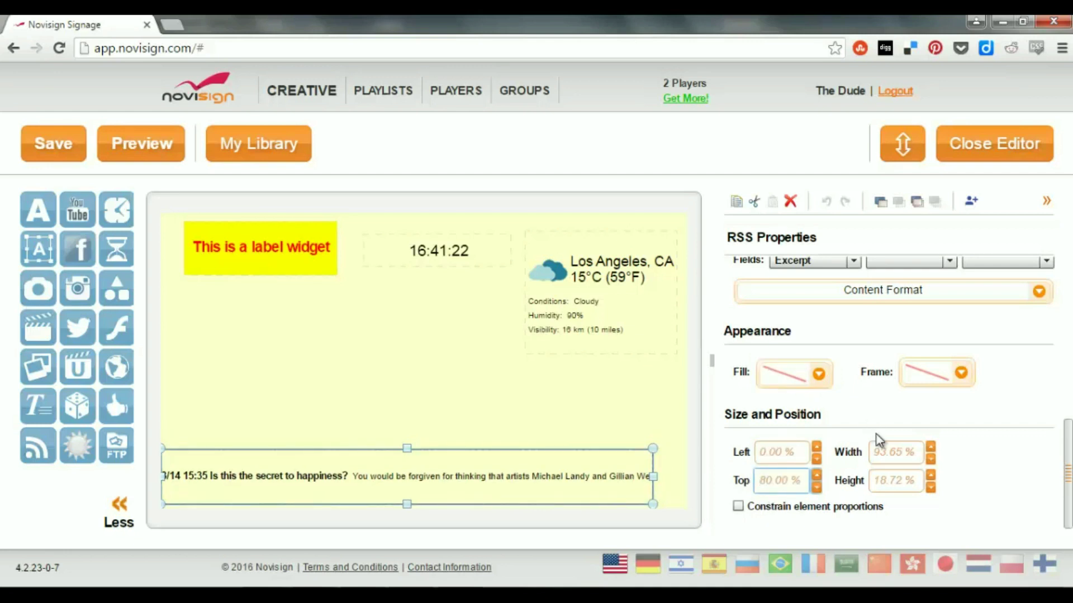
pyautogui.click(883, 451)
pyautogui.write('10')
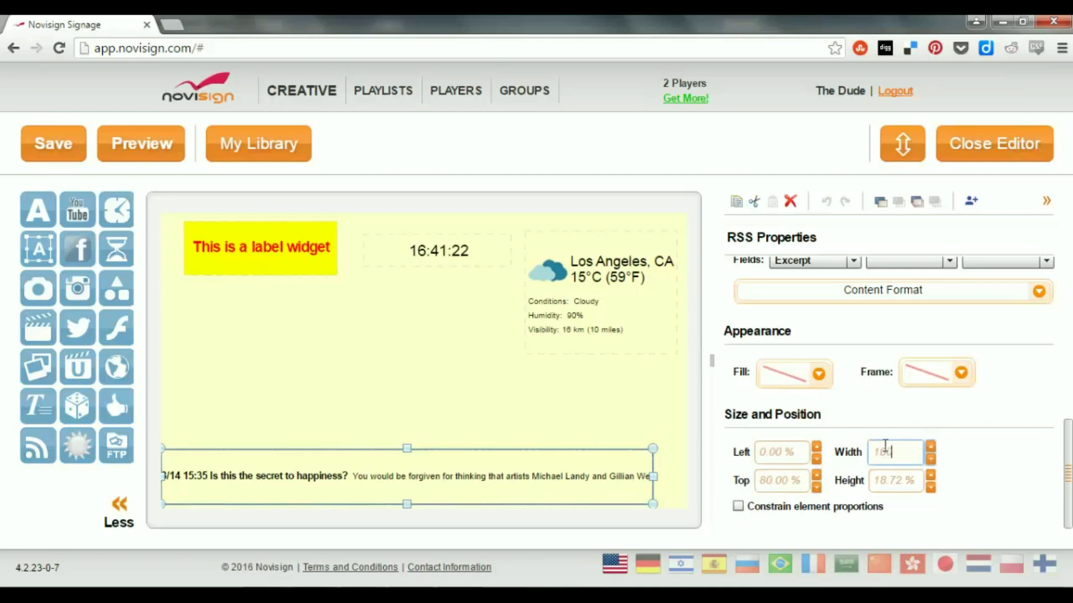
pyautogui.write('0')
pyautogui.press('Return')
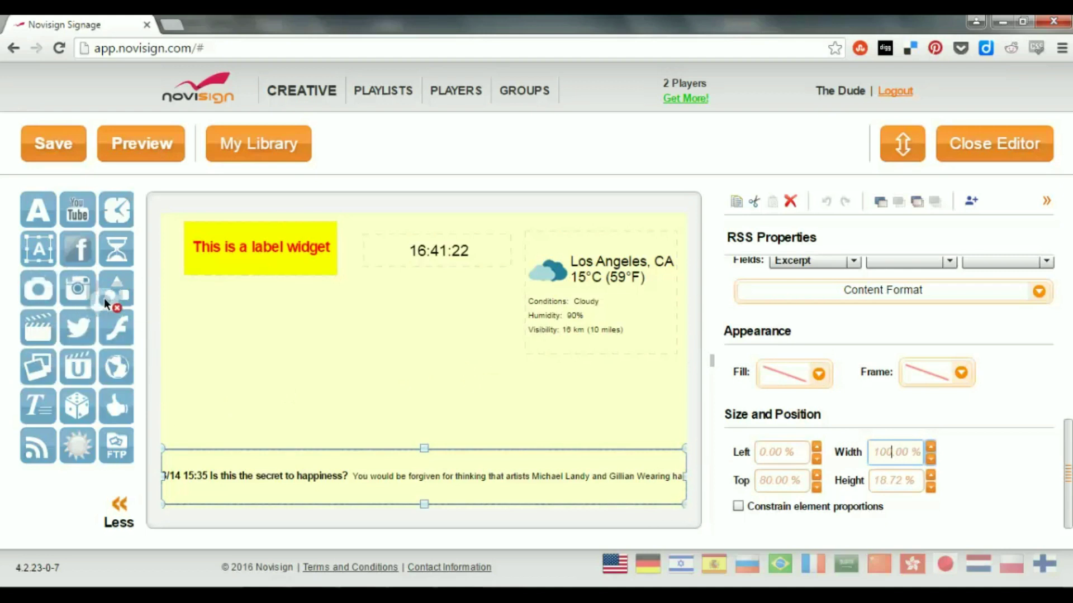
pyautogui.moveTo(224, 331); pyautogui.dragTo(232, 327)
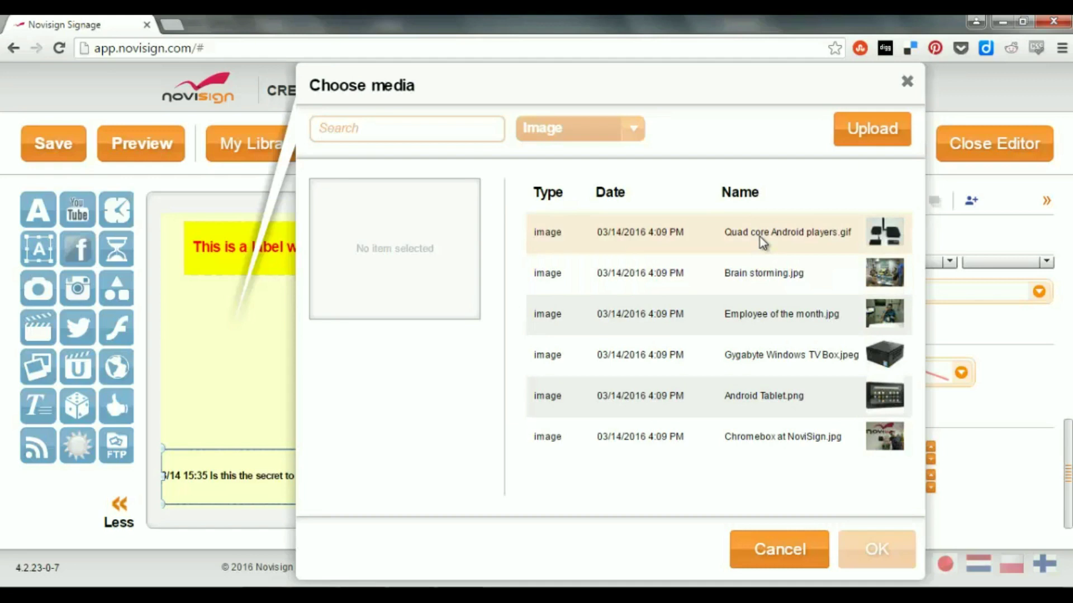
# Fill the photo widget with Chromebox at NoviSign.jpg and enlarge it to about 37% width.
pyautogui.click(877, 432)
pyautogui.click(877, 549)
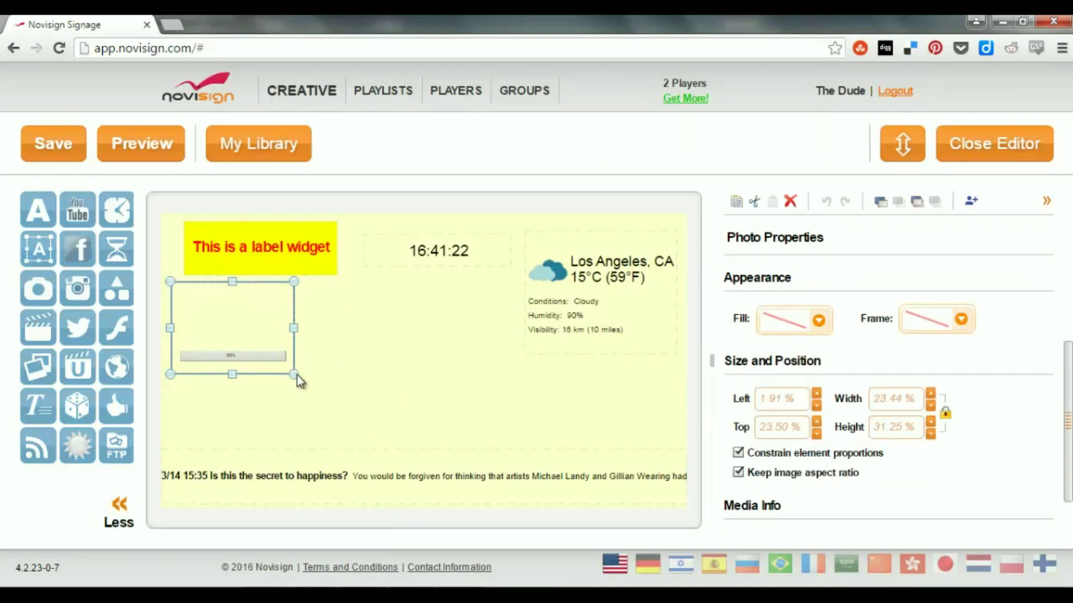
pyautogui.moveTo(297, 375); pyautogui.dragTo(320, 375)
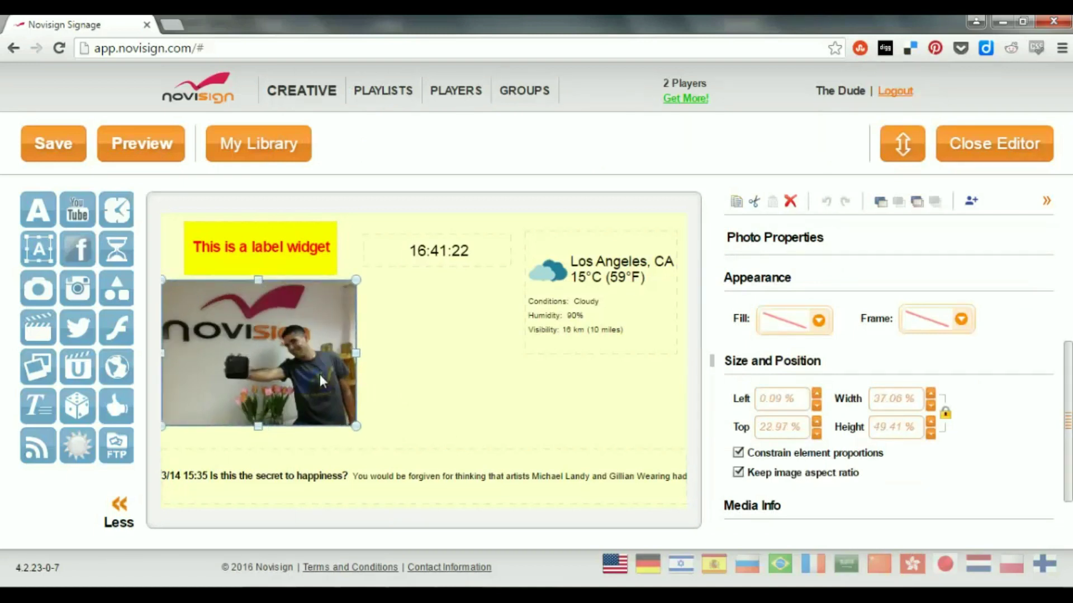
pyautogui.moveTo(37, 335); pyautogui.dragTo(386, 374)
# Add the Lego - Comics Season 5 video, move it beside the weather widget, and save.
pyautogui.moveTo(459, 397); pyautogui.dragTo(460, 396)
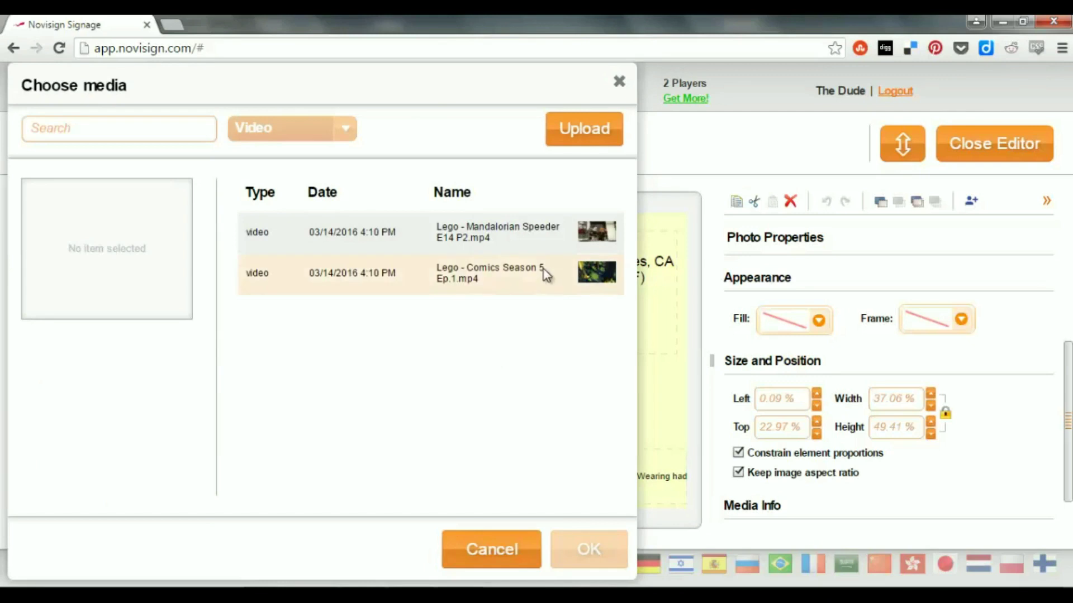
pyautogui.click(537, 273)
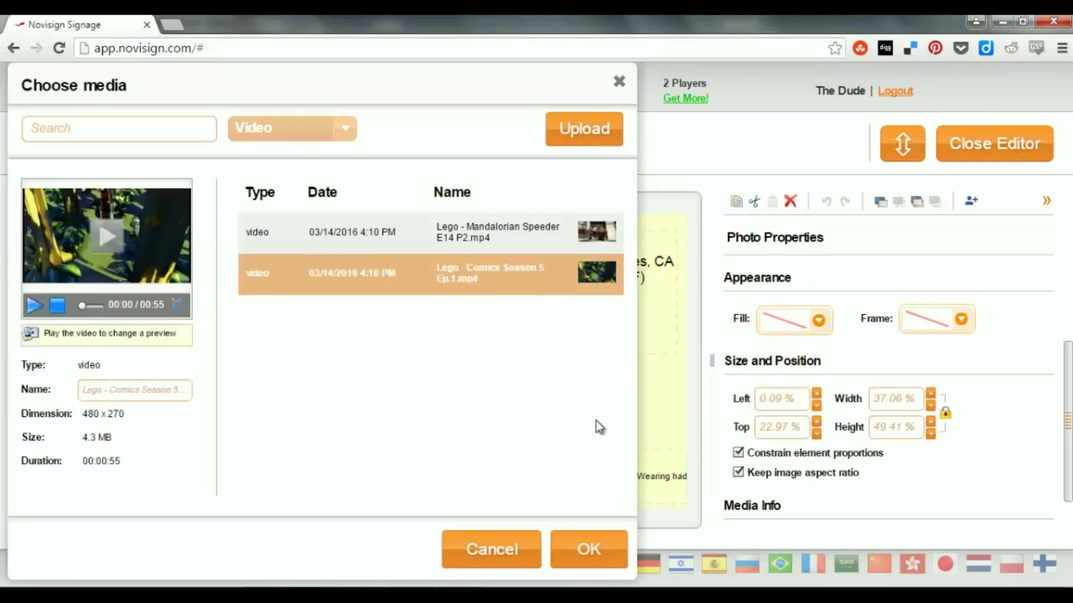
pyautogui.click(590, 553)
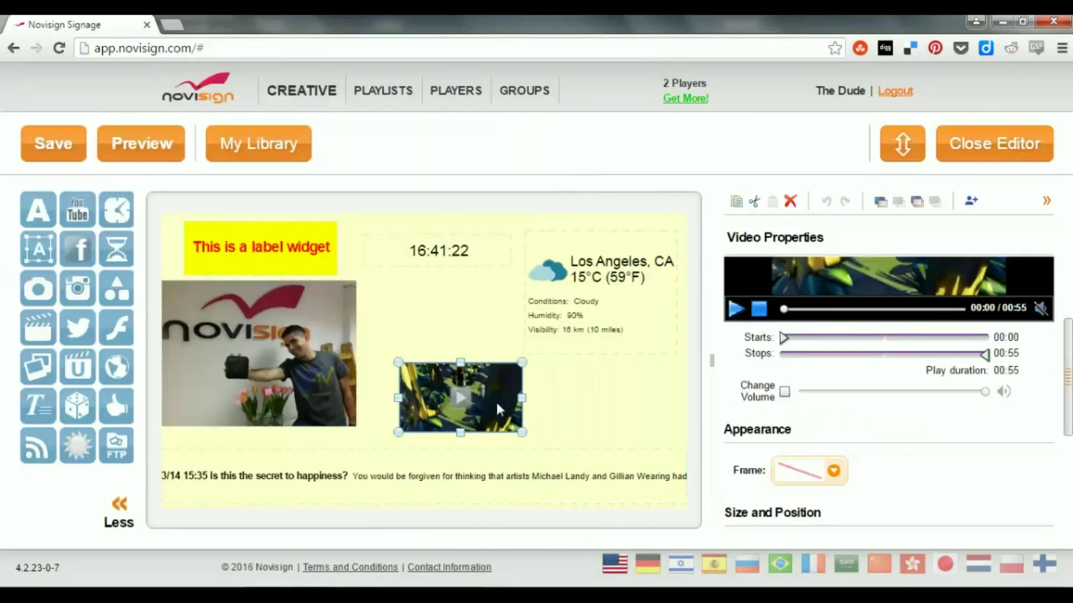
pyautogui.moveTo(447, 402); pyautogui.dragTo(597, 413)
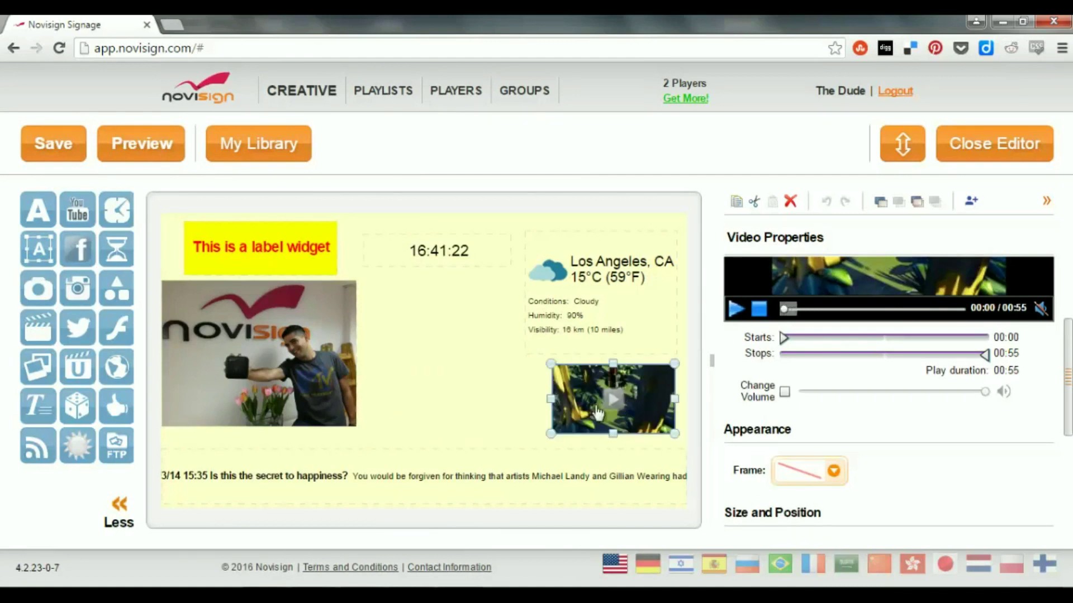
pyautogui.click(54, 142)
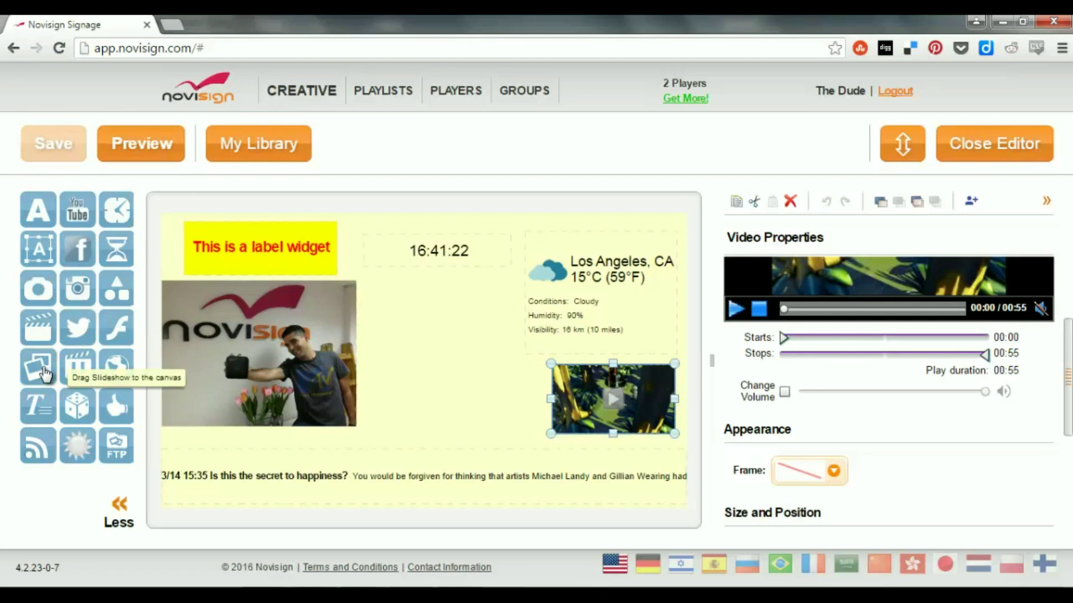
# Add a slideshow with Quad core Android players.gif and Android Tablet.png as its slides.
pyautogui.moveTo(45, 373); pyautogui.dragTo(453, 368)
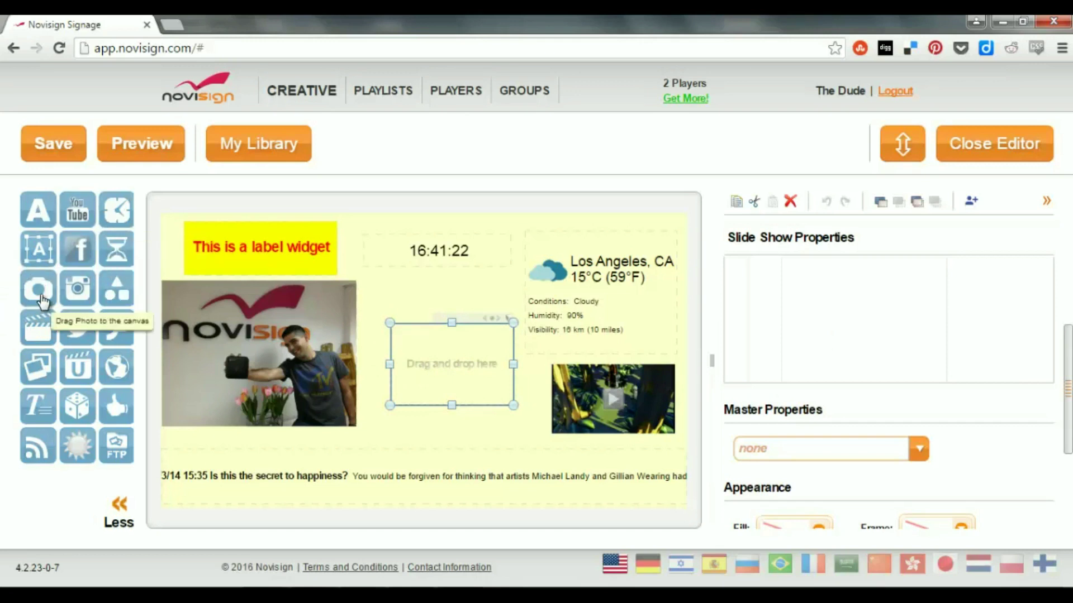
pyautogui.moveTo(43, 302); pyautogui.dragTo(442, 359)
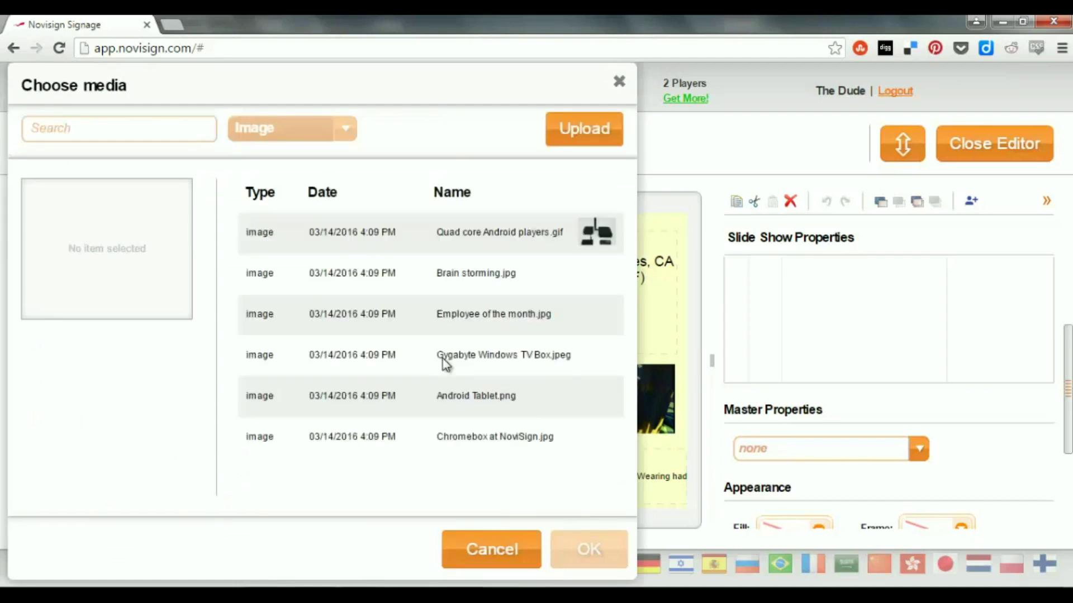
pyautogui.click(581, 232)
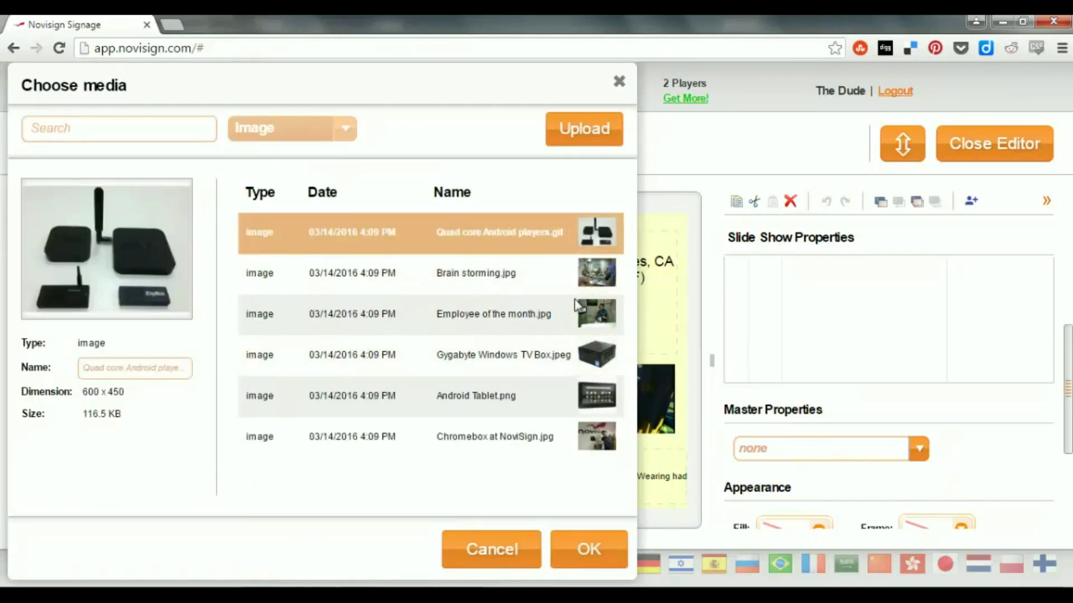
pyautogui.click(583, 542)
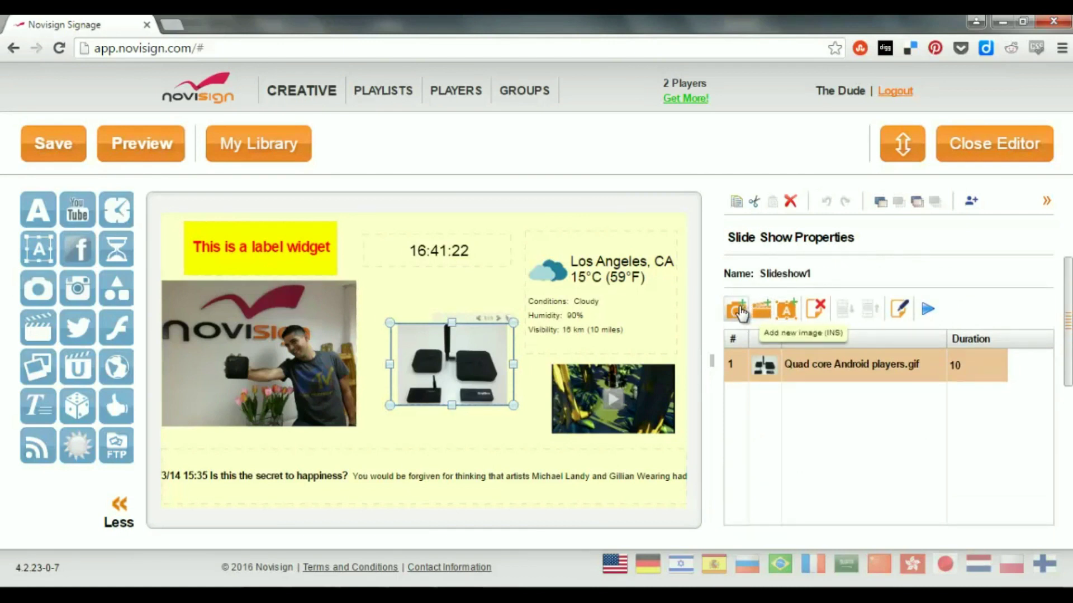
pyautogui.click(741, 312)
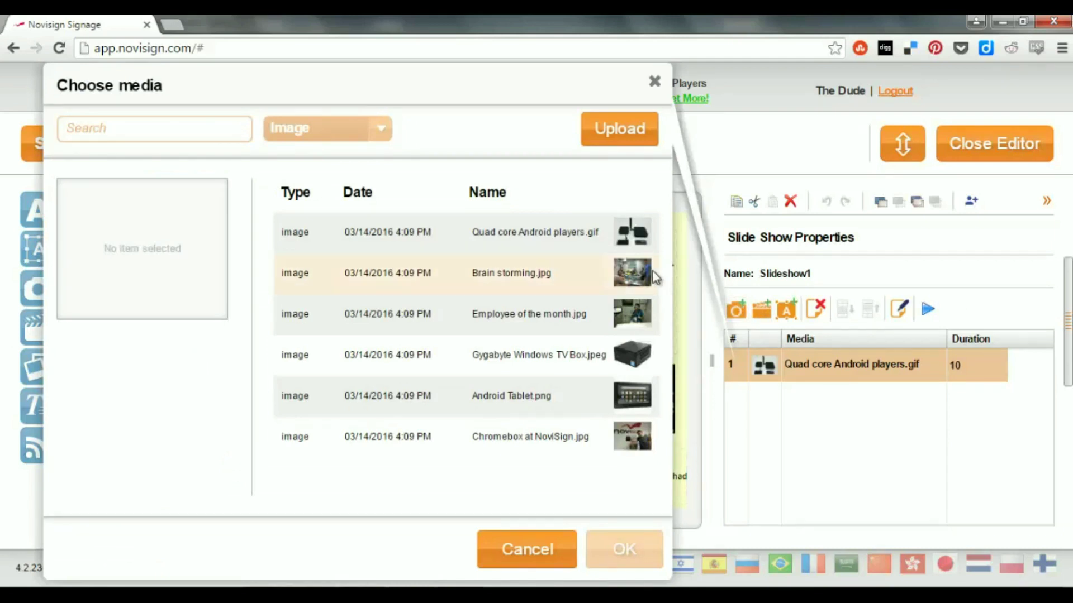
pyautogui.click(610, 397)
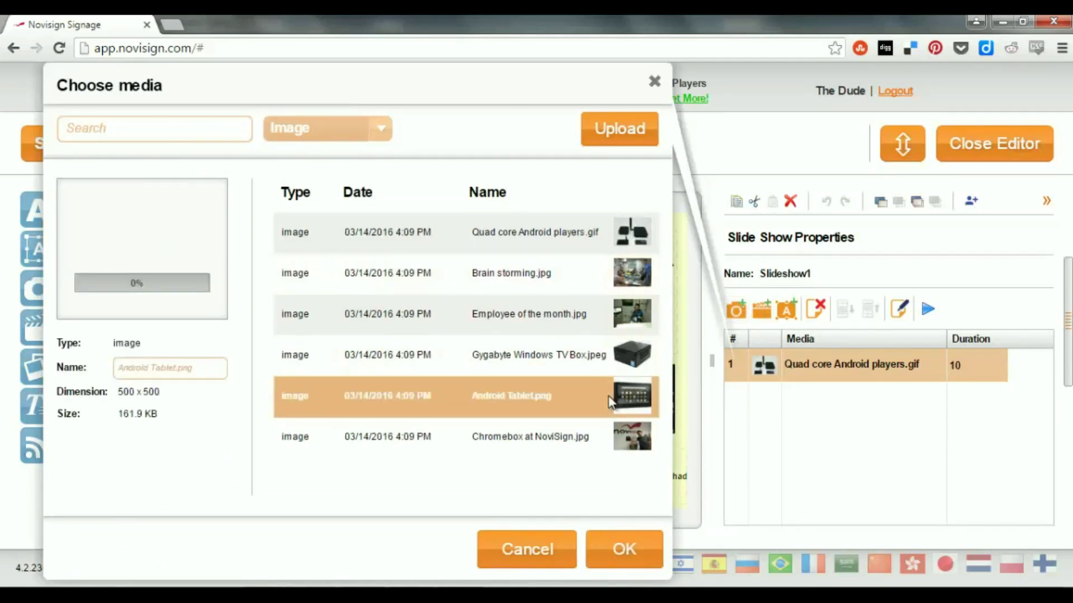
pyautogui.click(624, 549)
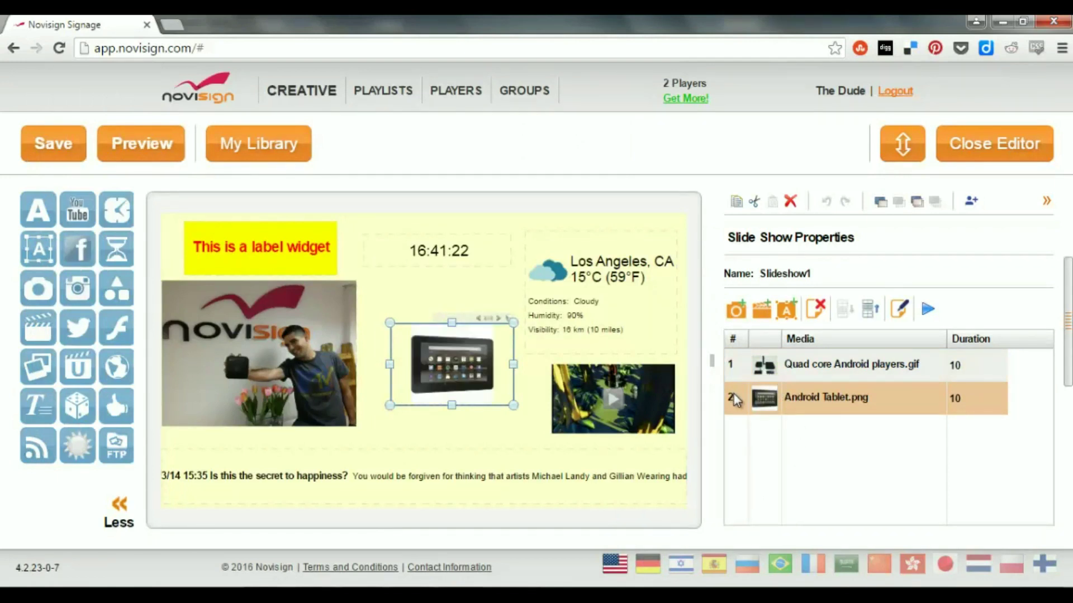
# Set the first slide's duration to 8 seconds and the second to 7 seconds.
pyautogui.click(968, 367)
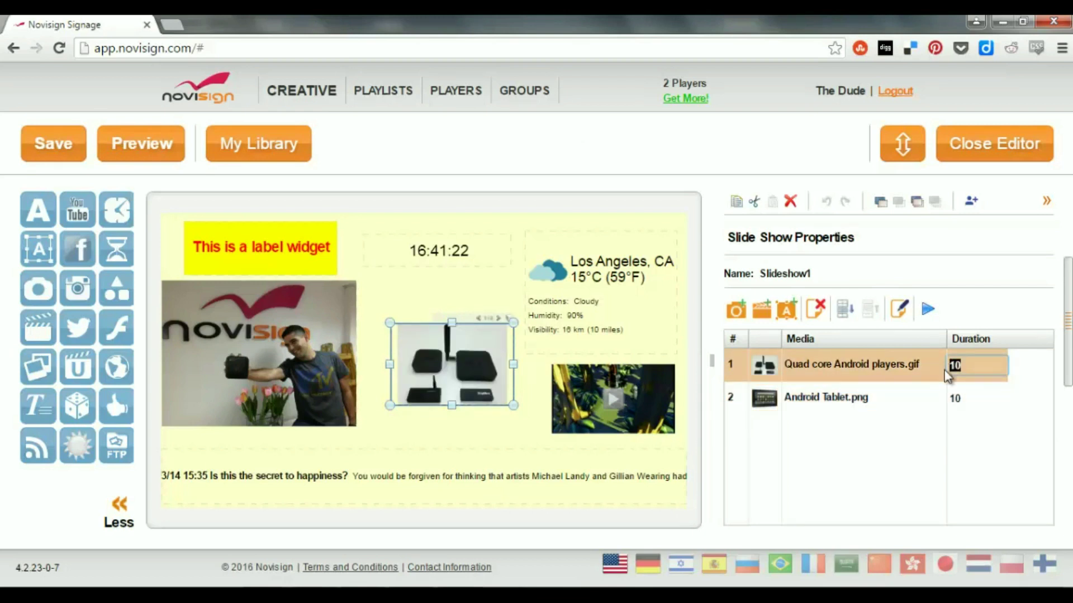
pyautogui.write('8')
pyautogui.click(954, 398)
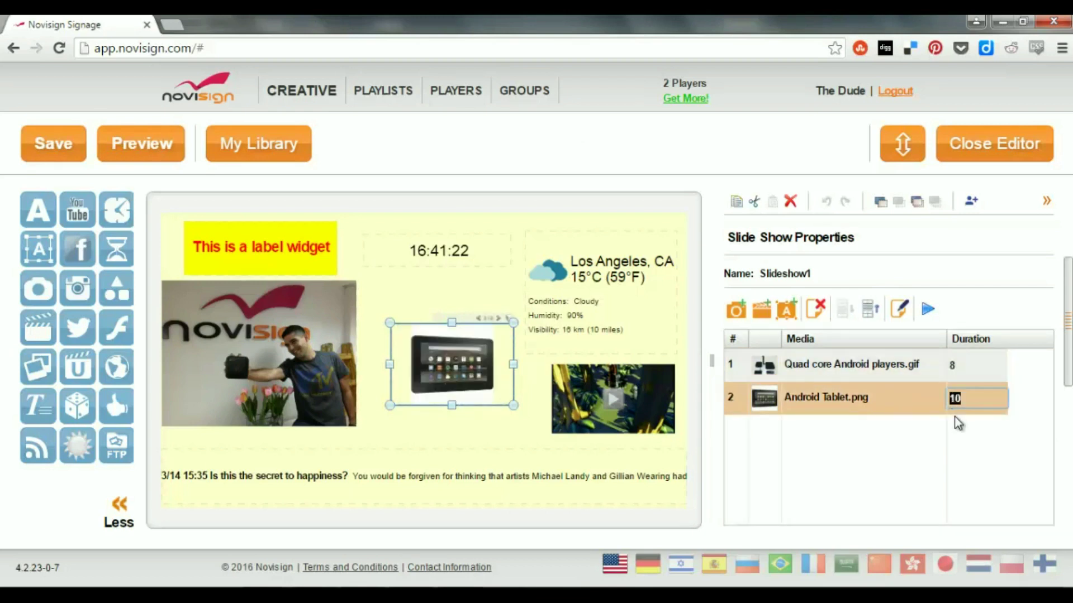
pyautogui.write('7')
pyautogui.click(959, 429)
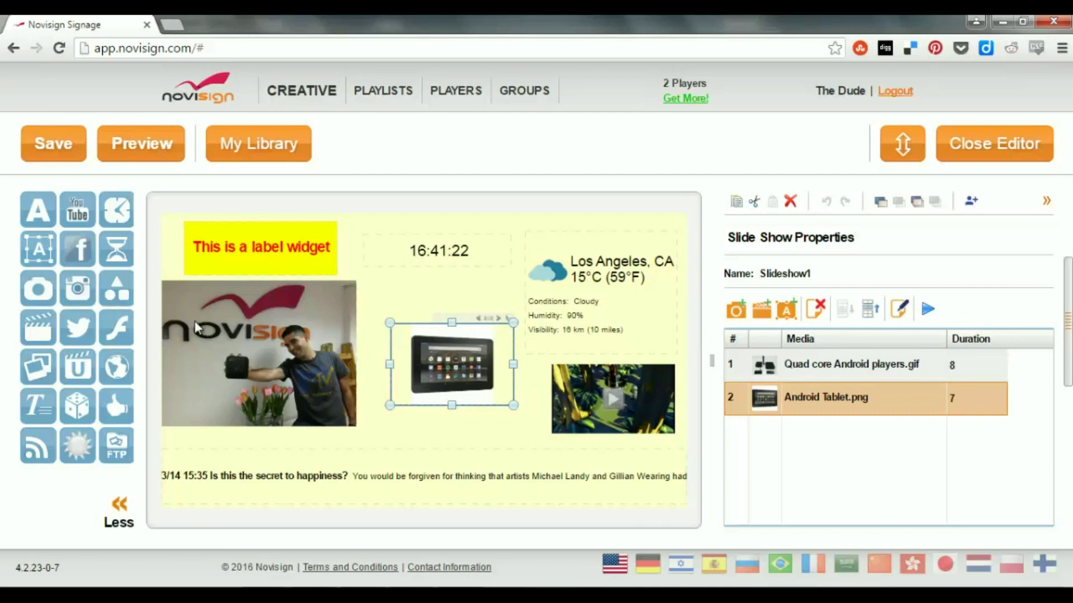
pyautogui.moveTo(38, 329); pyautogui.dragTo(451, 363)
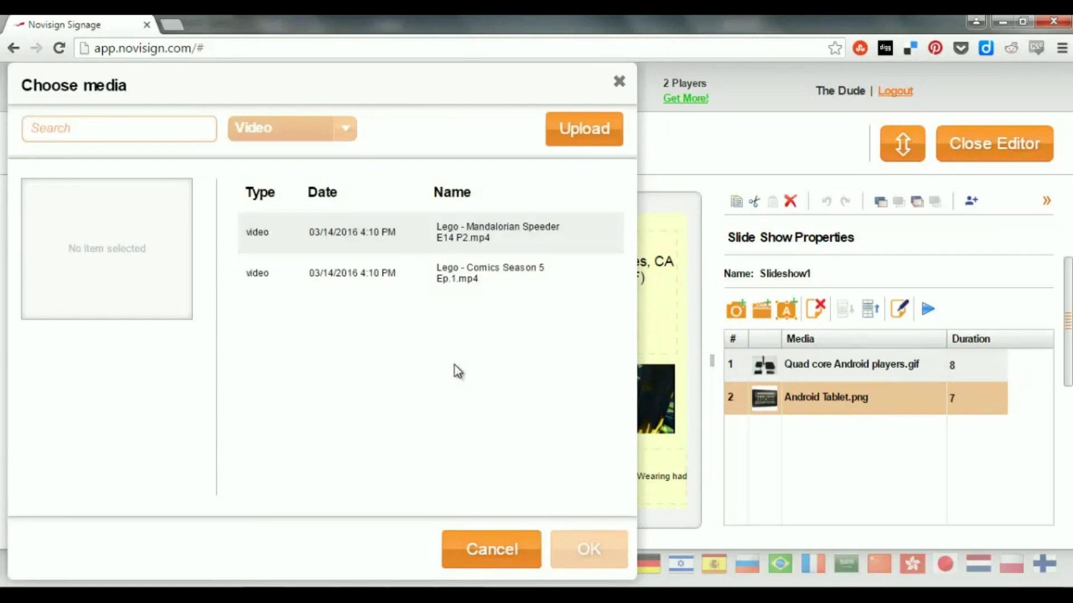
# Add the Lego Mandalorian Speeder video as the third slide, save, and preview full screen.
pyautogui.click(536, 233)
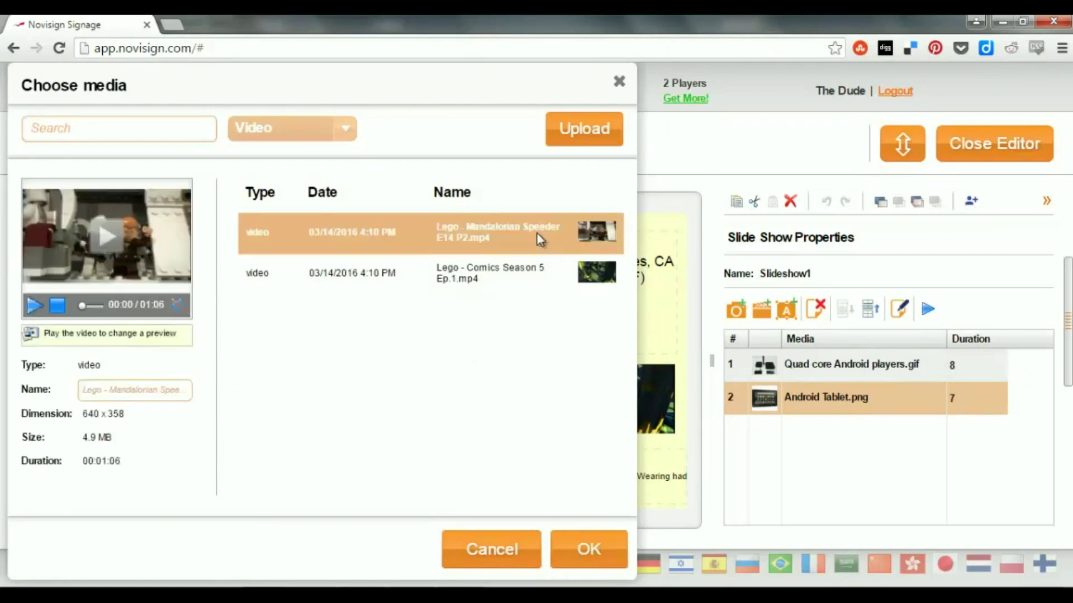
pyautogui.click(585, 548)
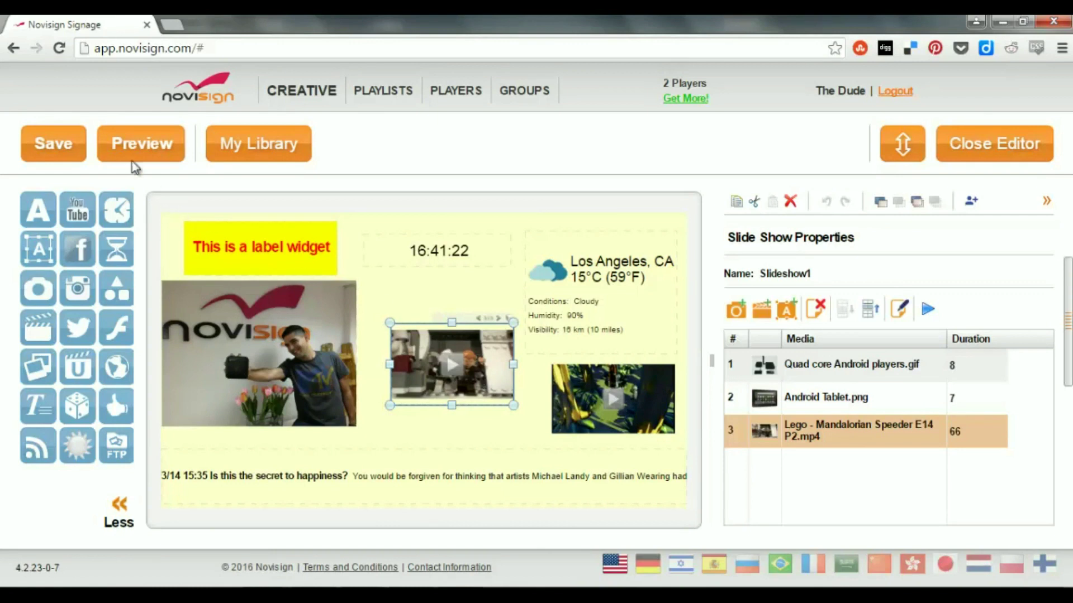
pyautogui.click(73, 146)
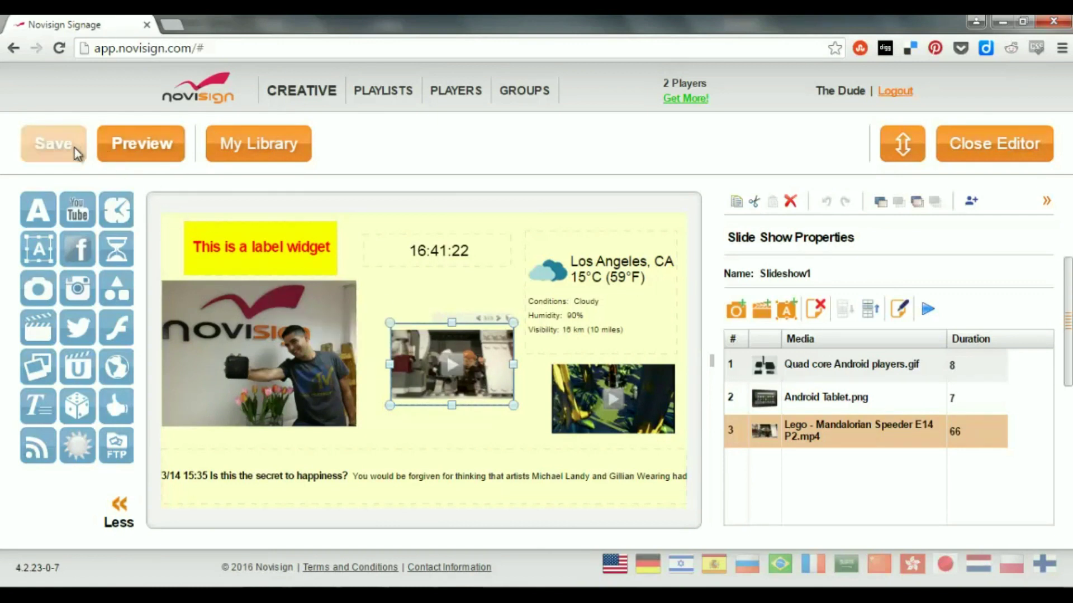
pyautogui.click(127, 146)
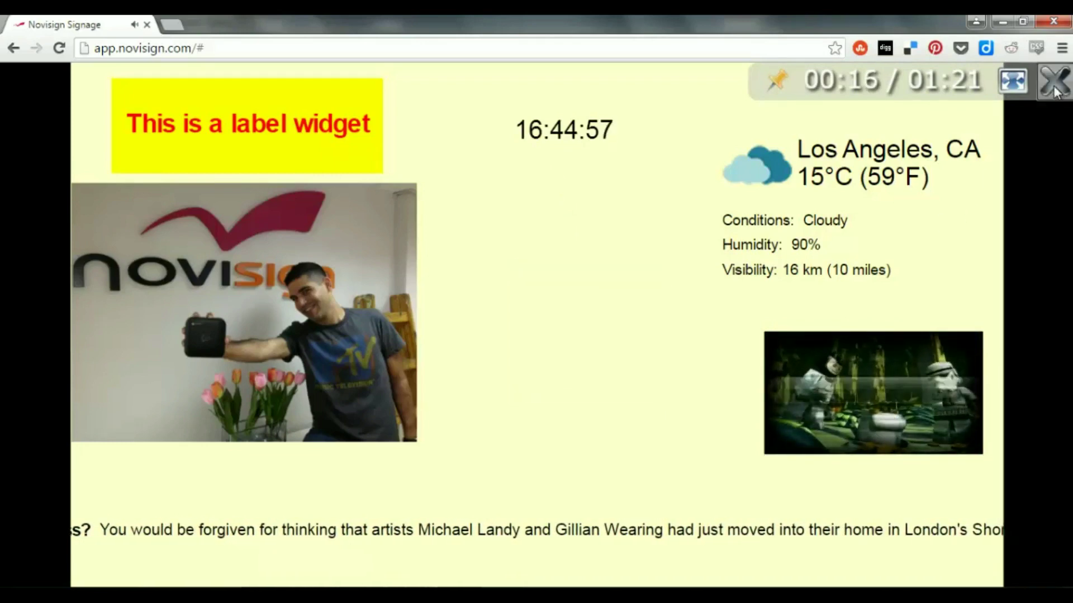
pyautogui.click(1054, 90)
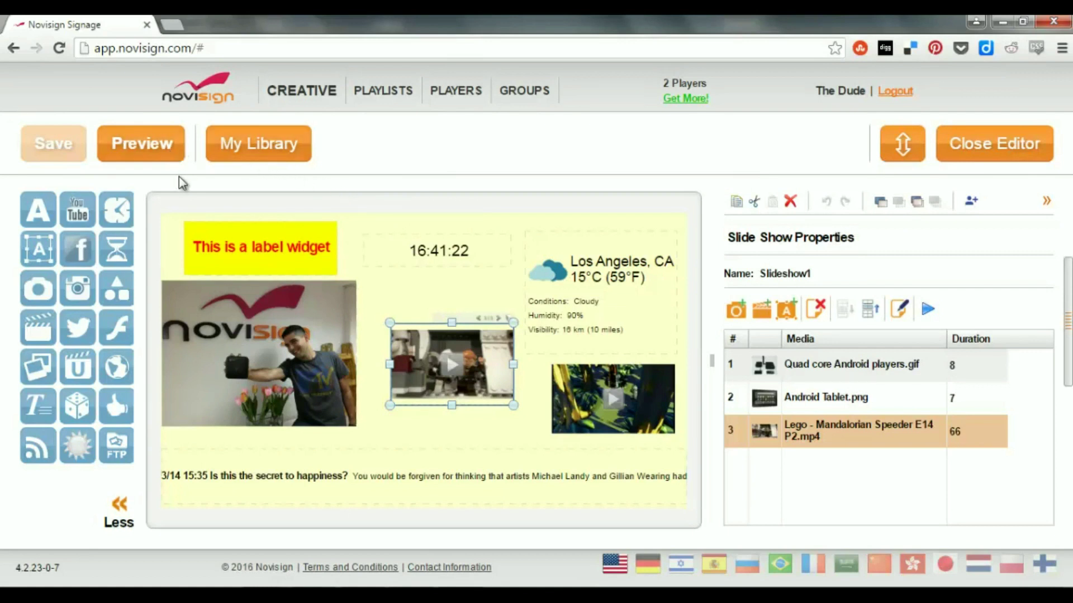
pyautogui.click(277, 158)
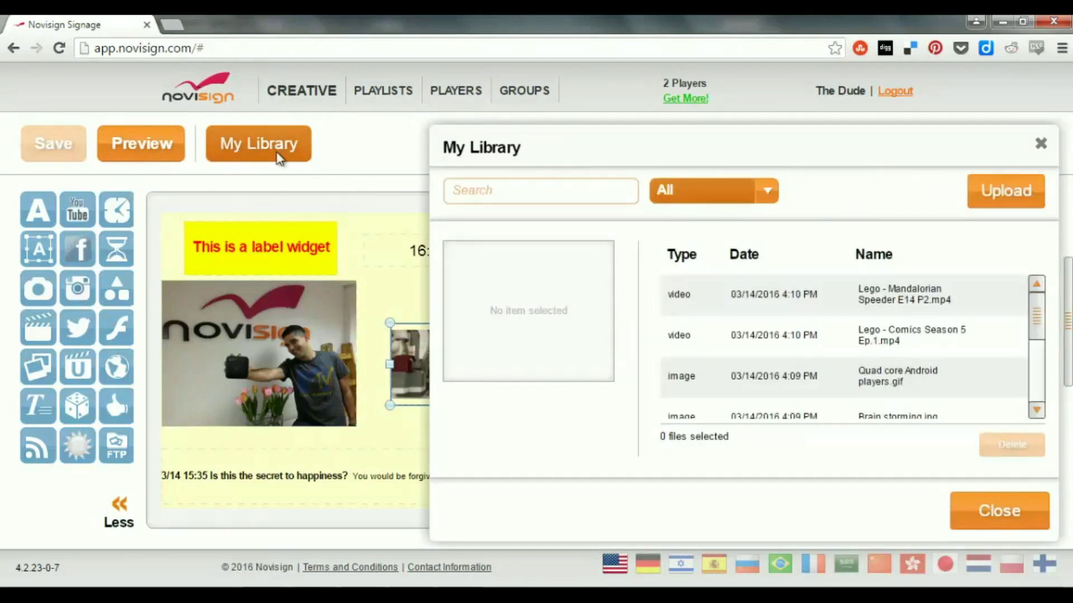
pyautogui.moveTo(557, 140); pyautogui.dragTo(457, 120)
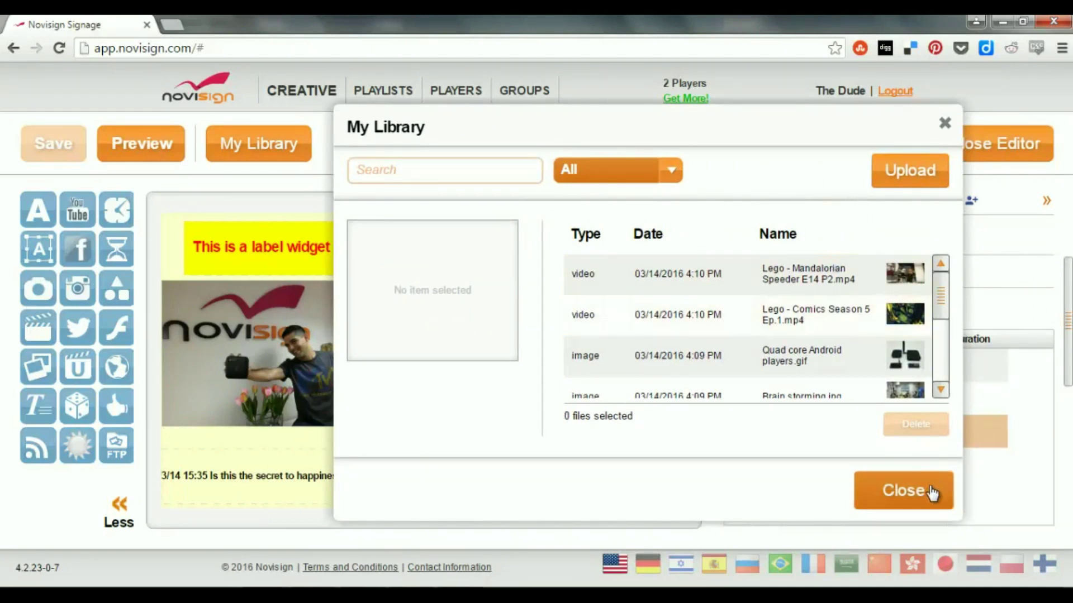
pyautogui.click(888, 365)
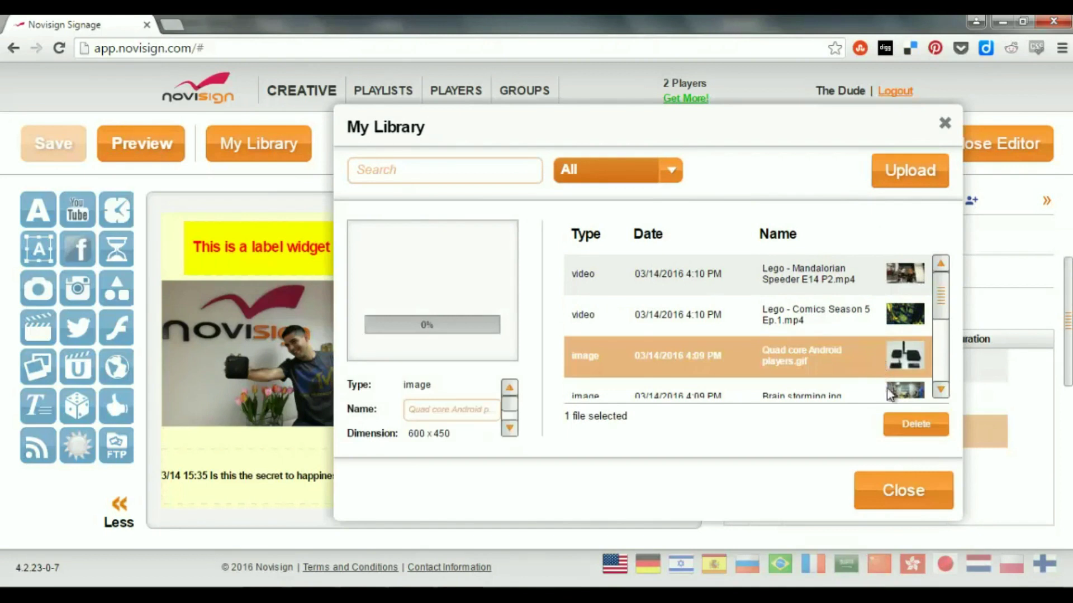
pyautogui.click(905, 491)
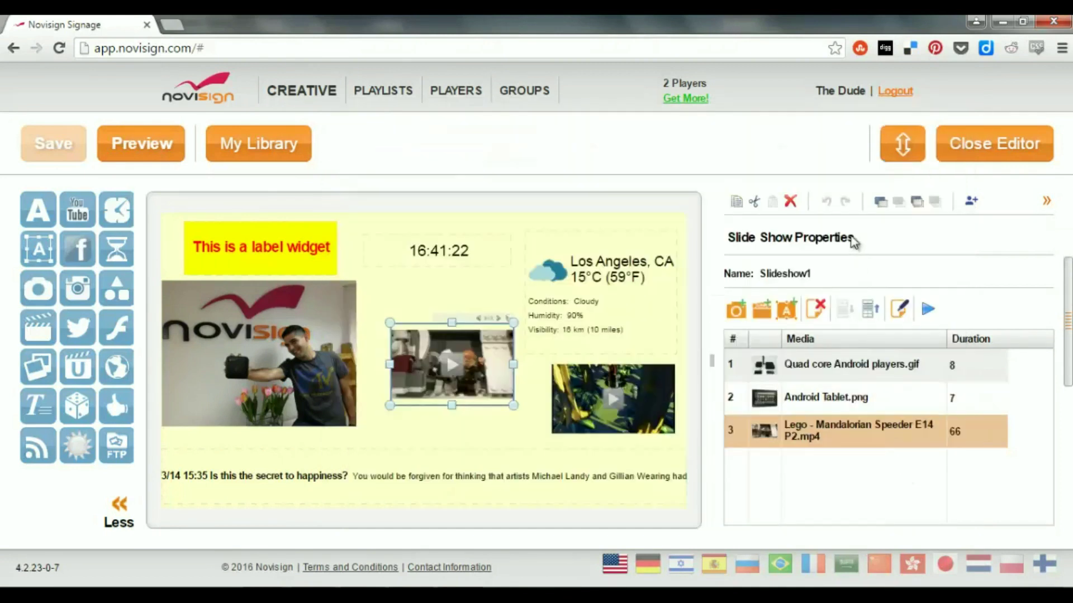
# Toggle the workspace and toolbox sizes, show the creative's name, fill and 16:9 properties, then close the editor.
pyautogui.click(904, 145)
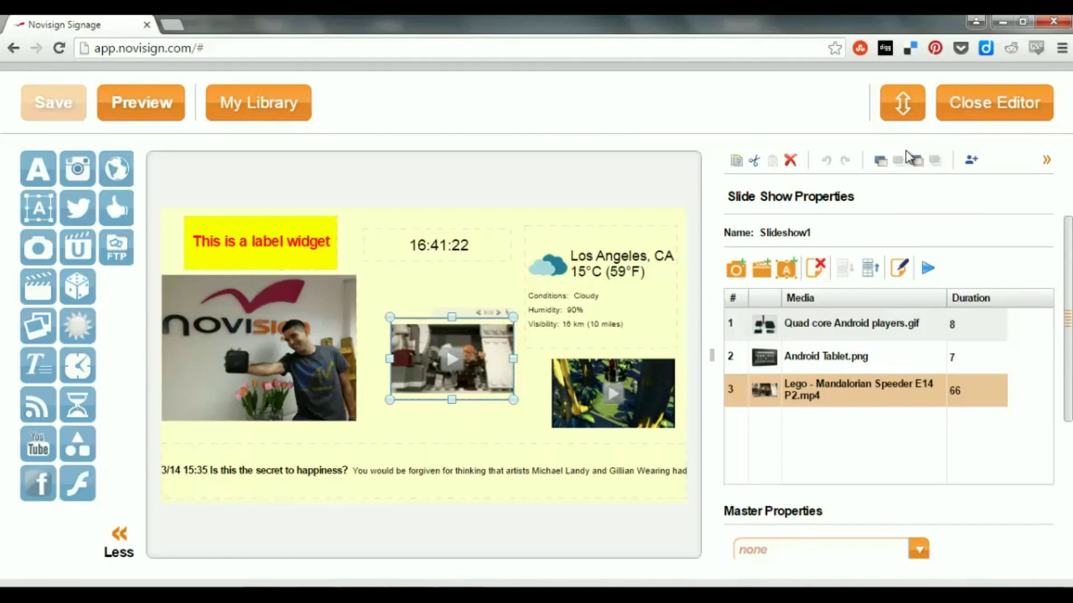
pyautogui.click(914, 108)
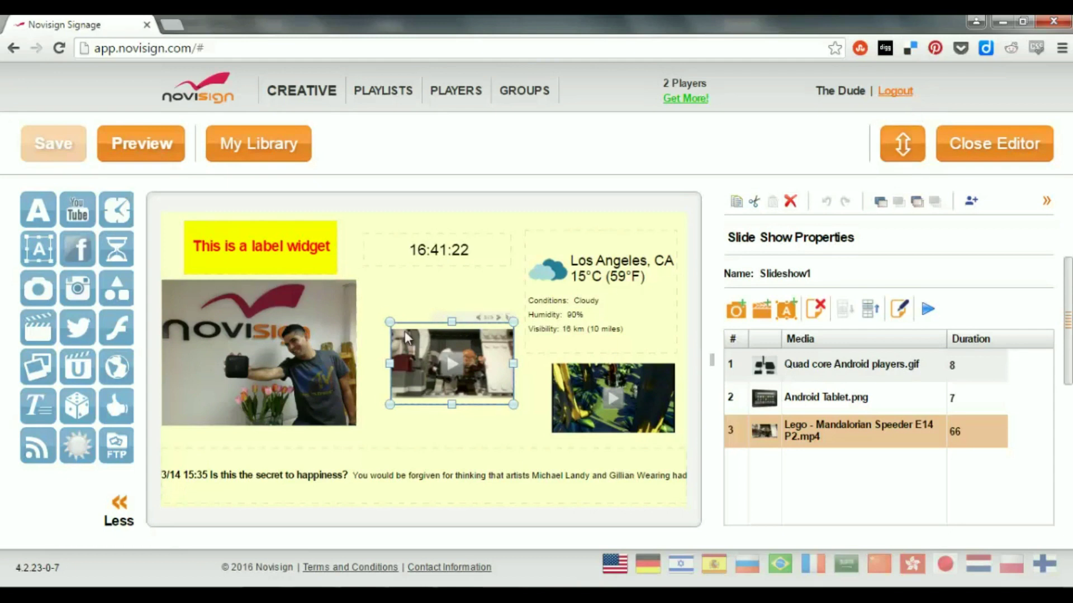
pyautogui.click(118, 510)
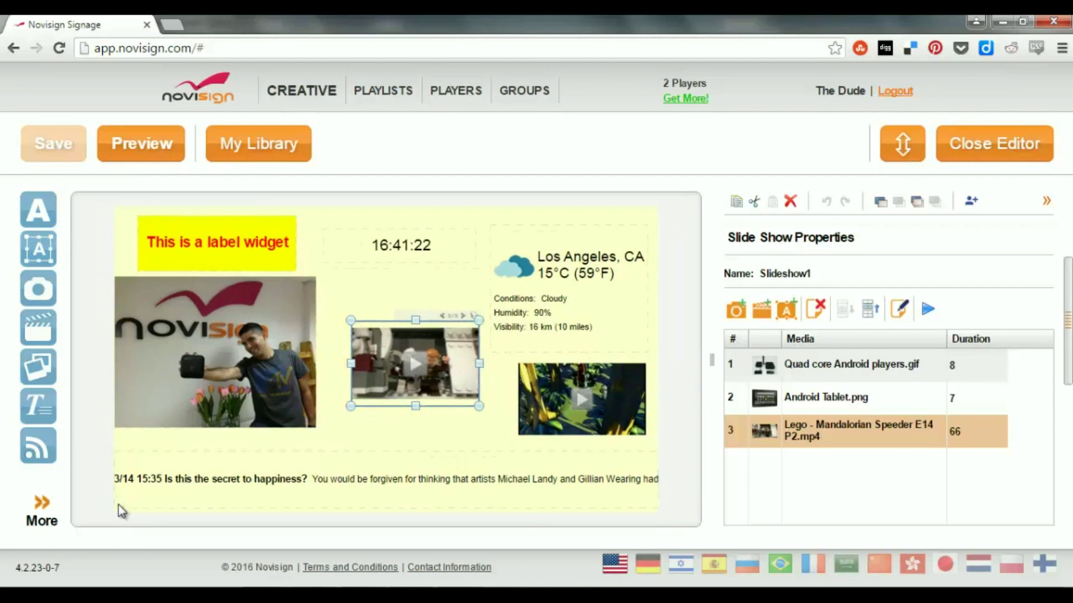
pyautogui.click(41, 510)
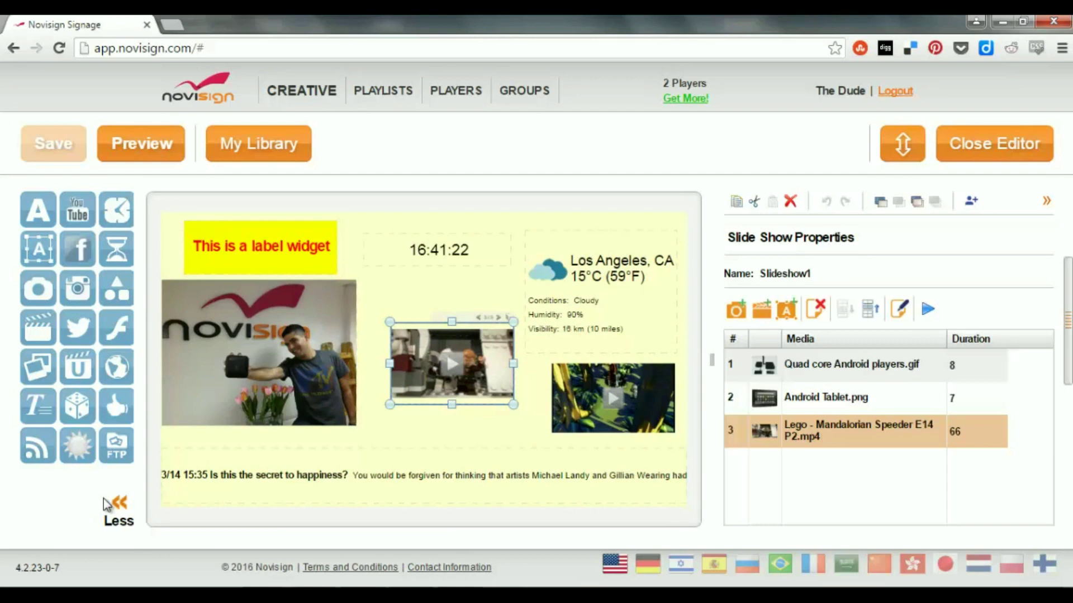
pyautogui.click(691, 209)
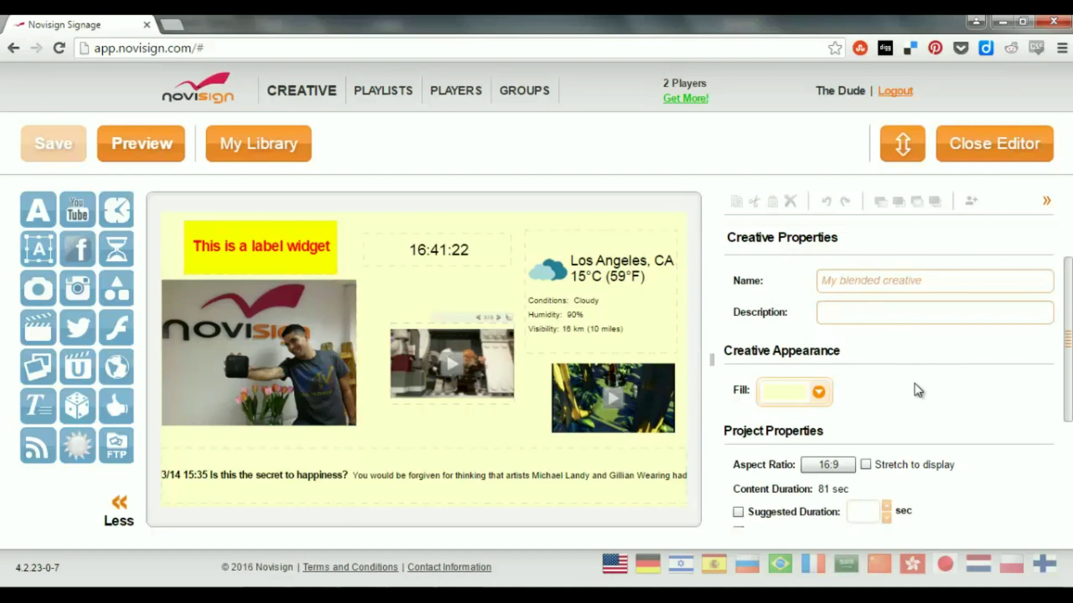
pyautogui.click(961, 156)
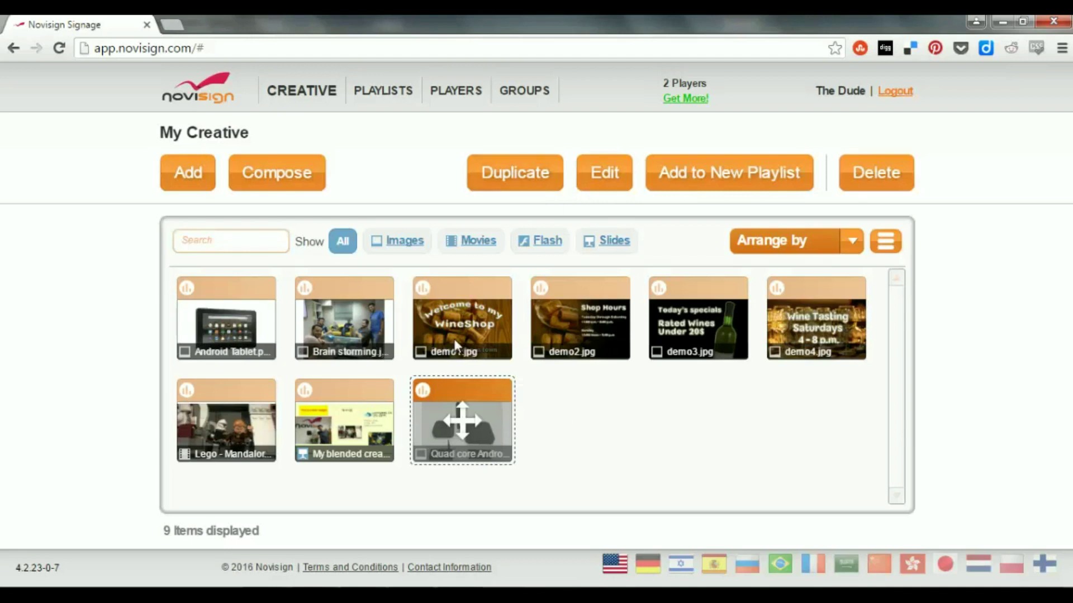
# Delete demo1.jpg from the My Creative library, leaving eight items.
pyautogui.click(485, 323)
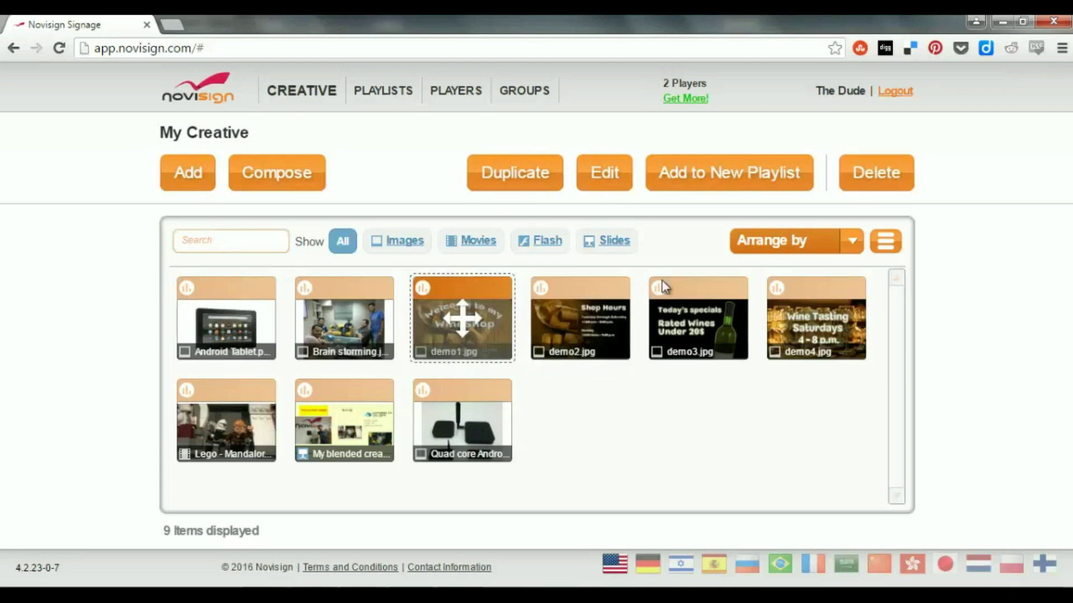
pyautogui.click(877, 168)
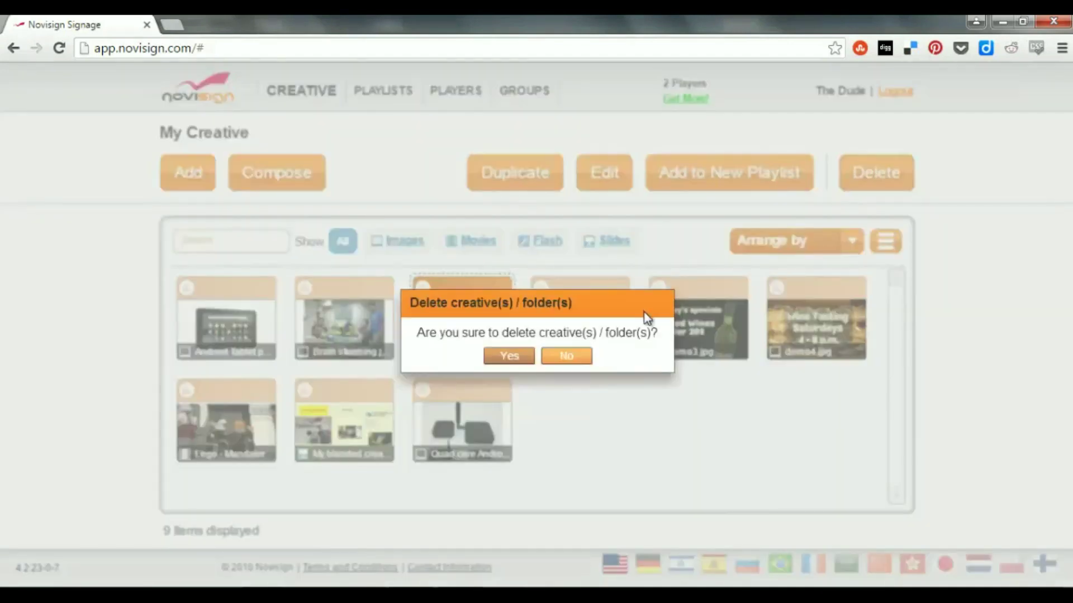
pyautogui.click(509, 356)
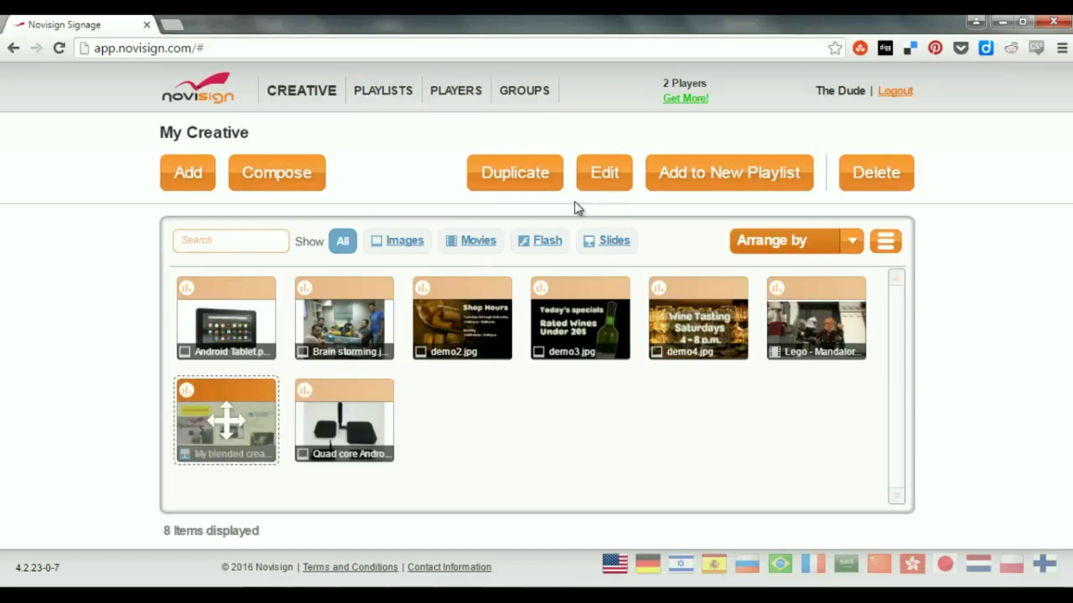
pyautogui.click(604, 173)
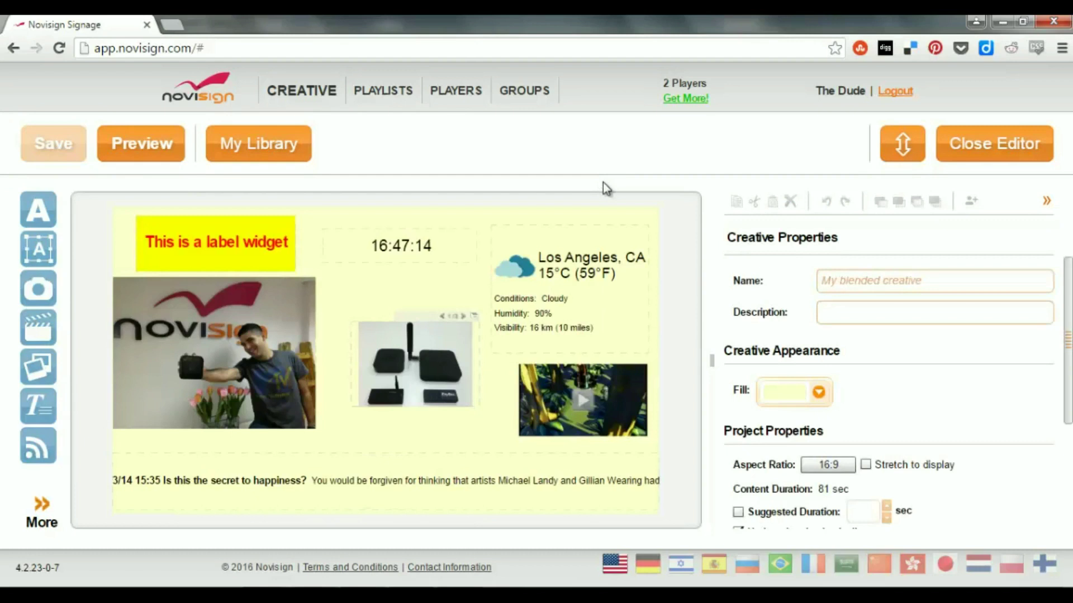
pyautogui.click(967, 157)
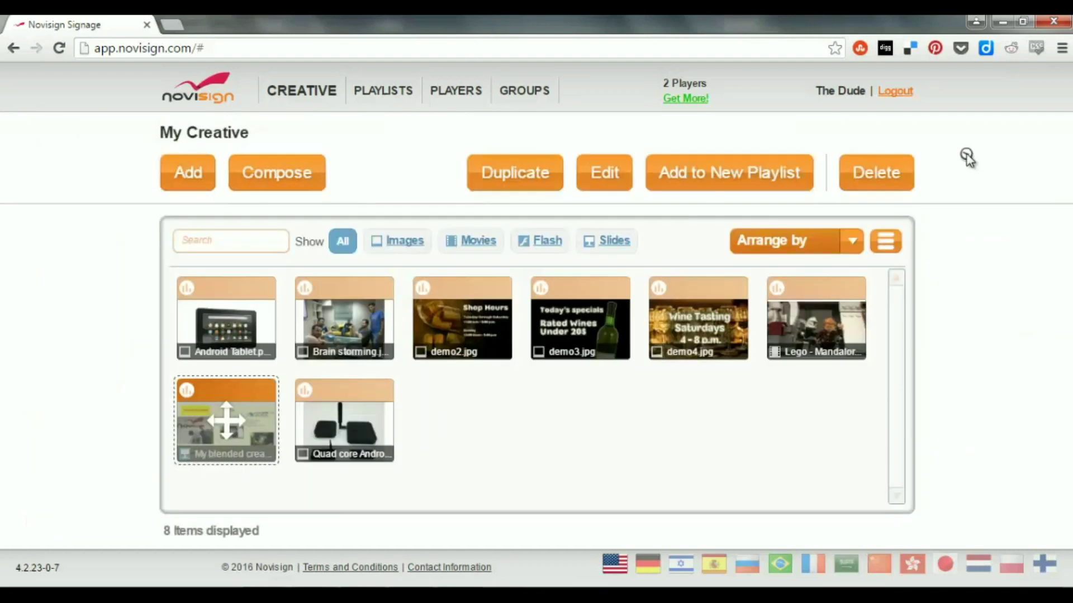
pyautogui.click(344, 297)
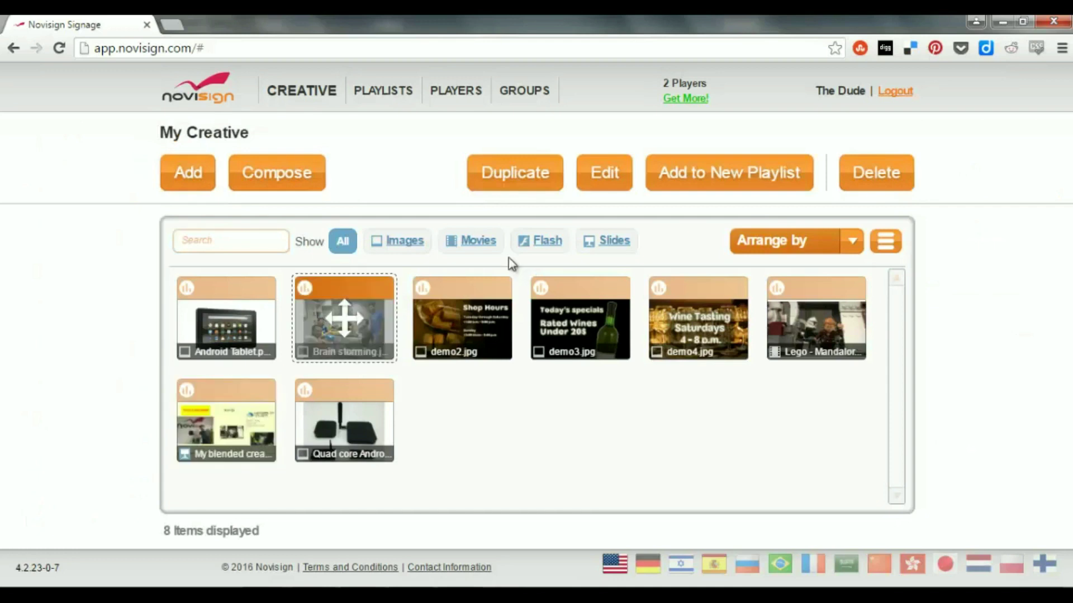
pyautogui.click(590, 184)
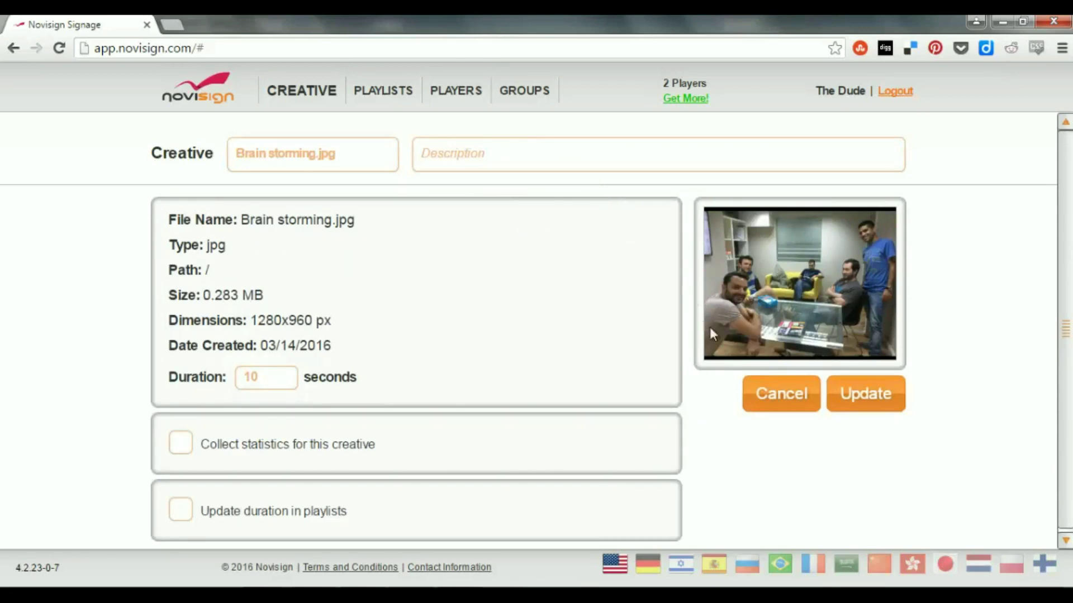
pyautogui.click(783, 410)
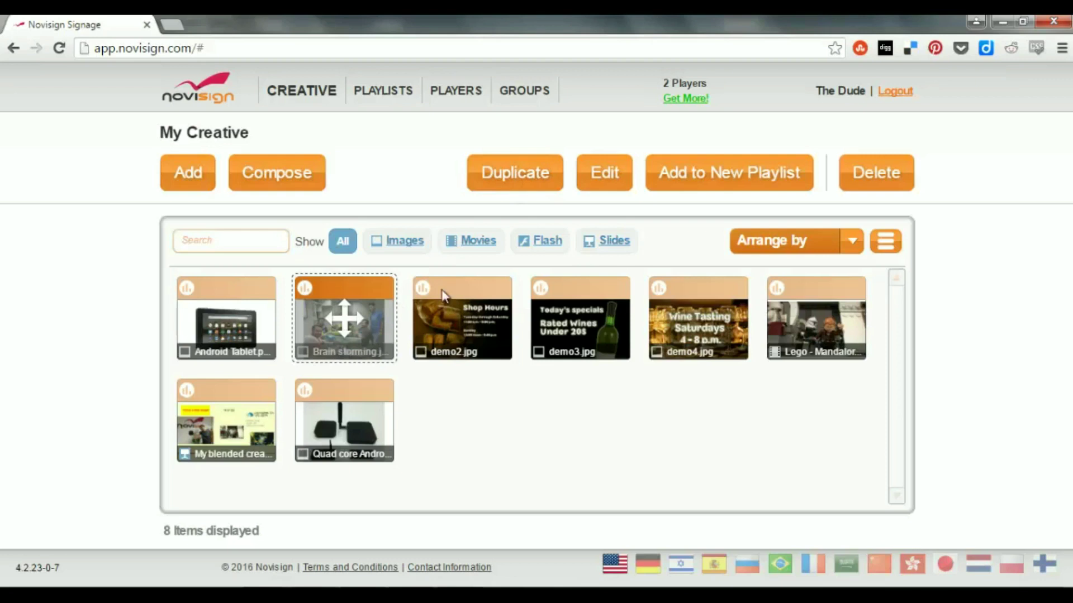
# Duplicate Brain storming.jpg, bringing the My Creative library to nine items.
pyautogui.click(520, 178)
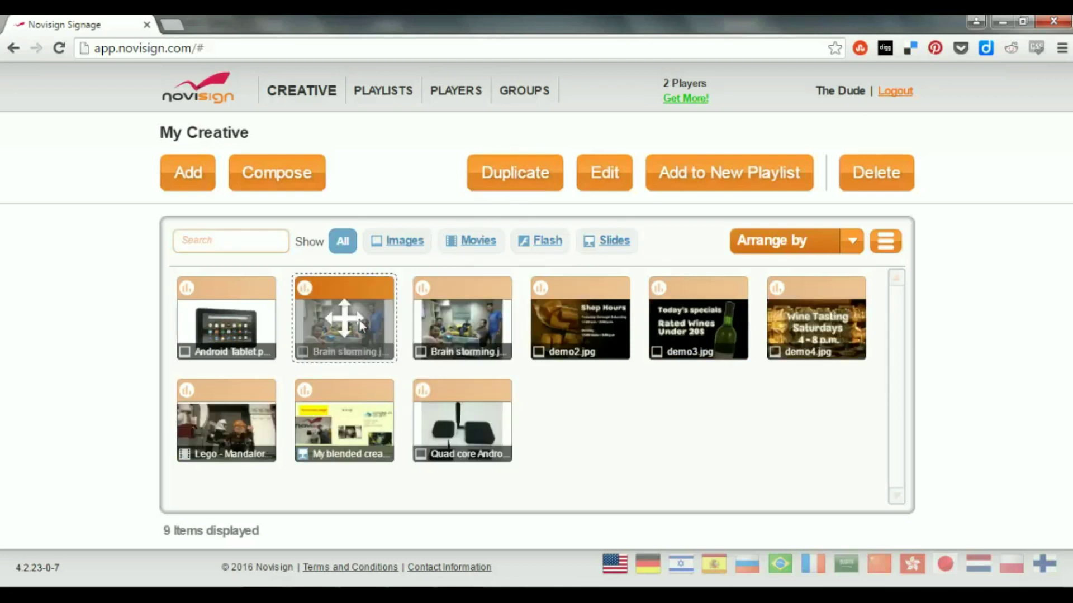